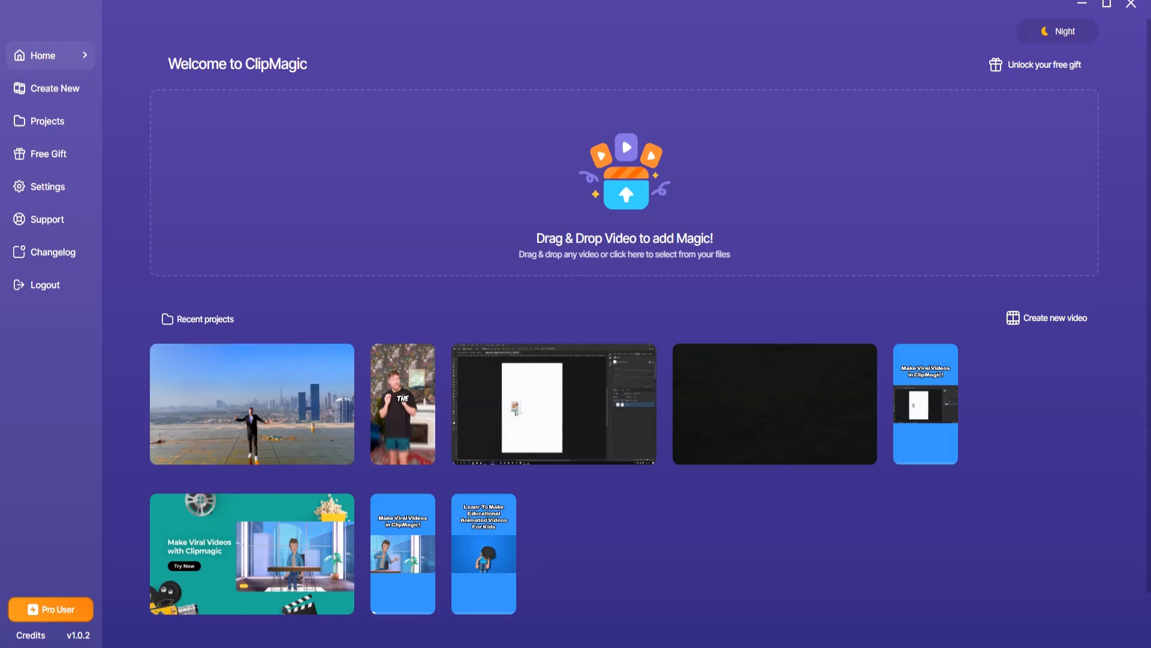
Import the video with English as its language and continue to the caption design
left_click_drag(835, 180, 586, 169)
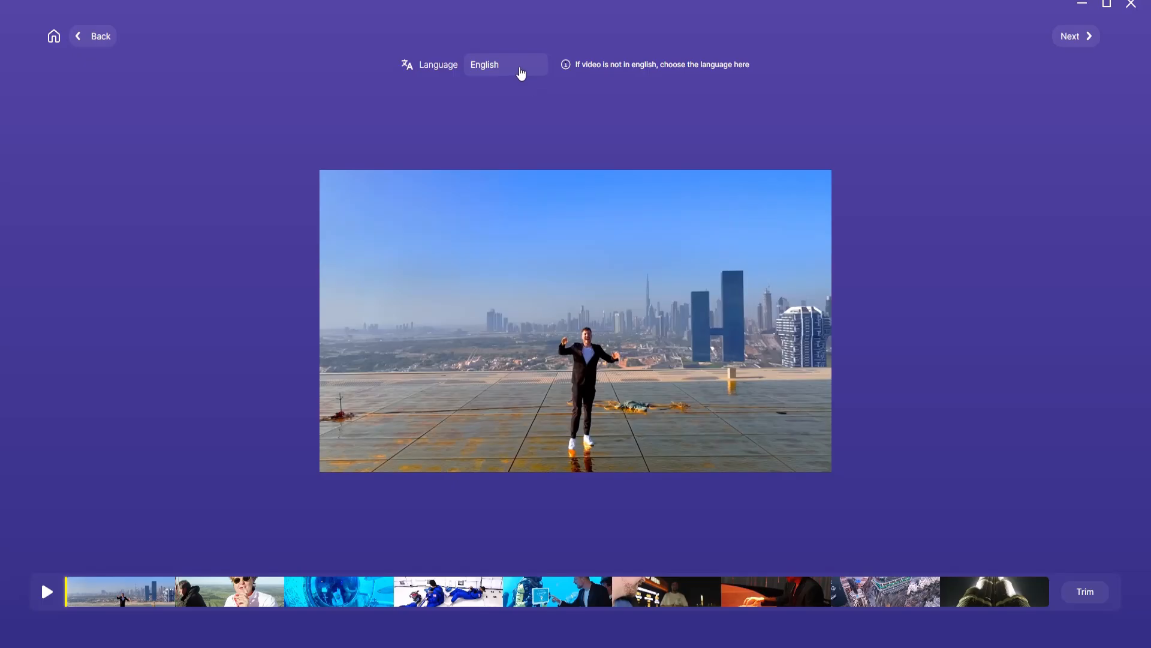
left_click(520, 72)
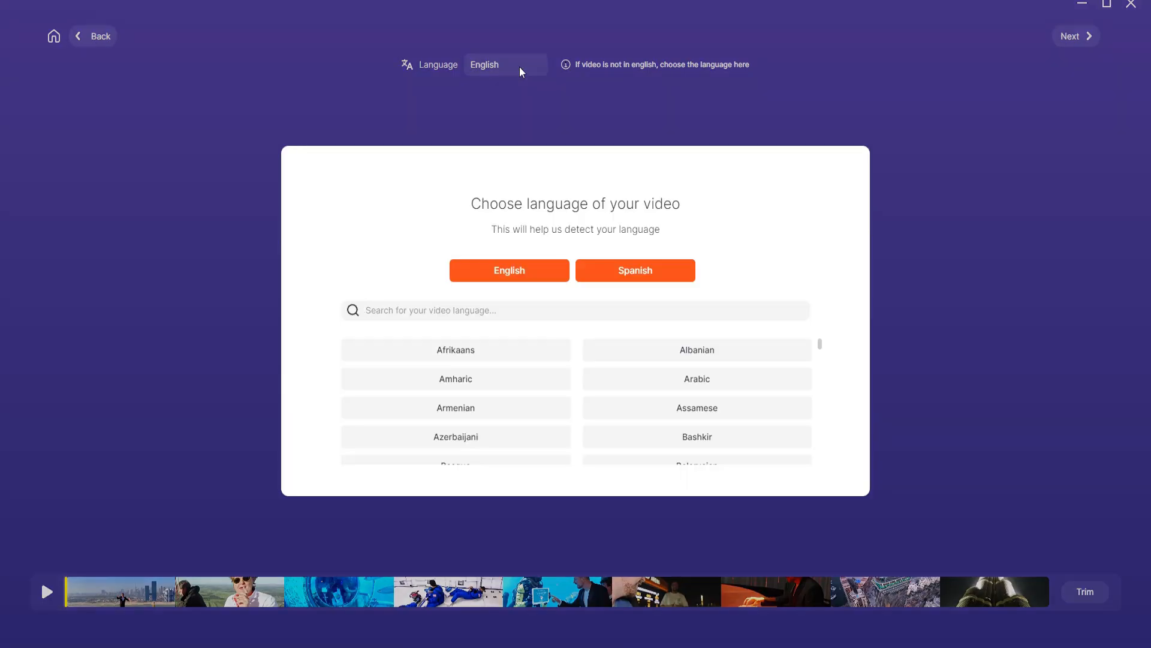
left_click(526, 271)
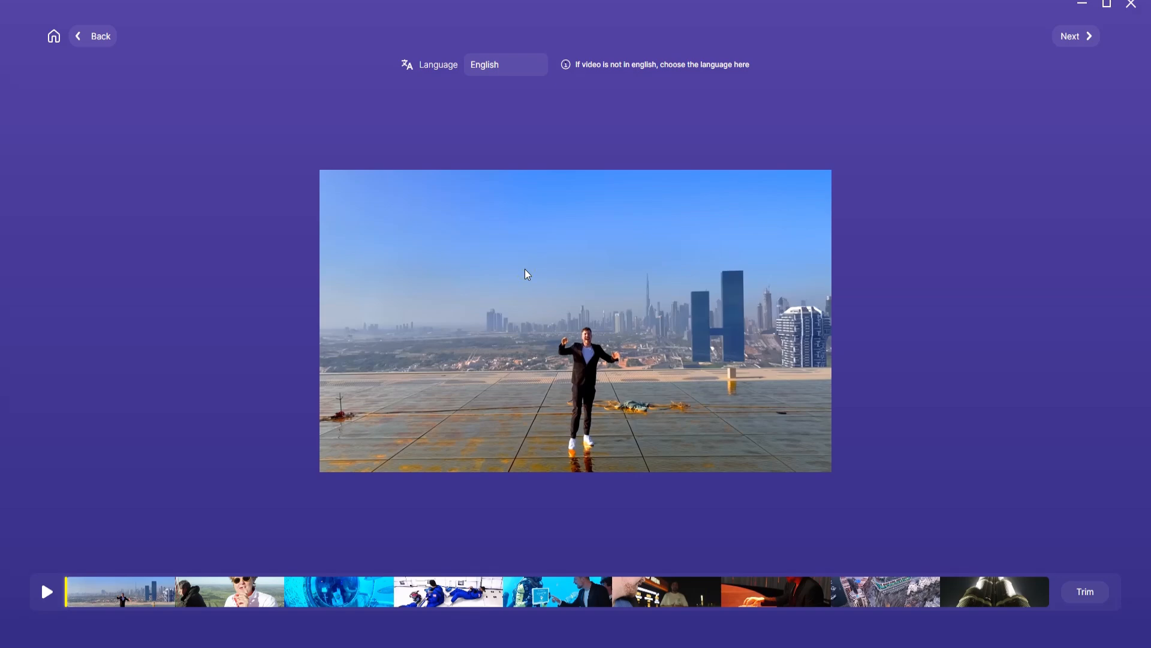
left_click(1082, 37)
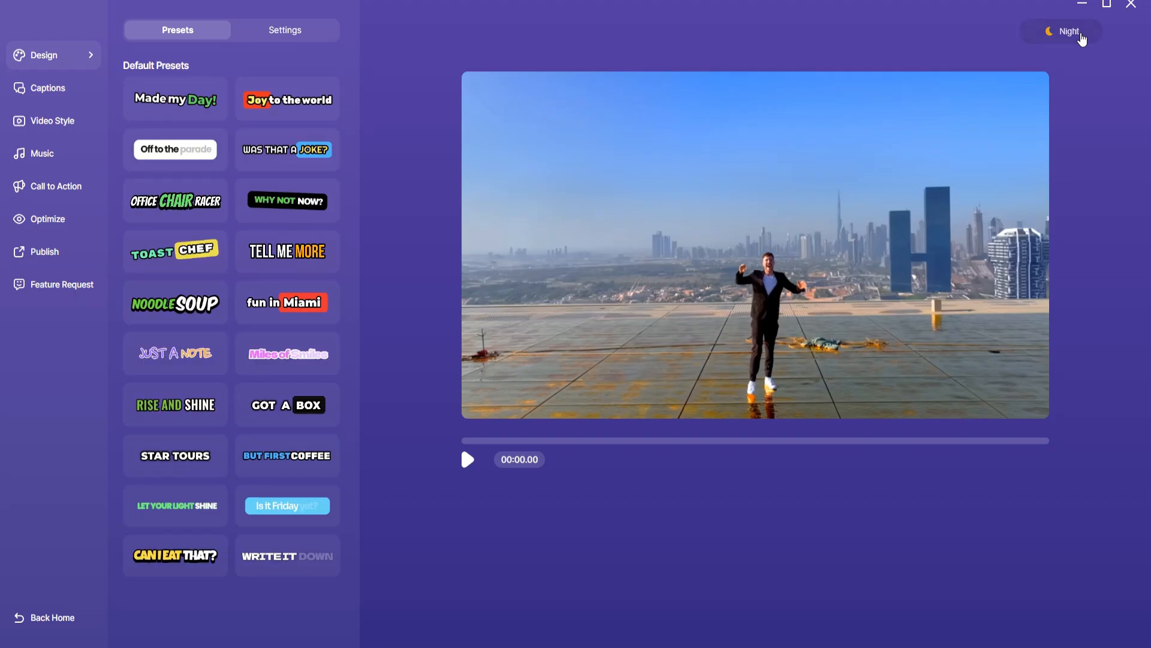
Preview the captioned video, try several default caption presets, and apply the Noodle Soup preset
left_click(468, 461)
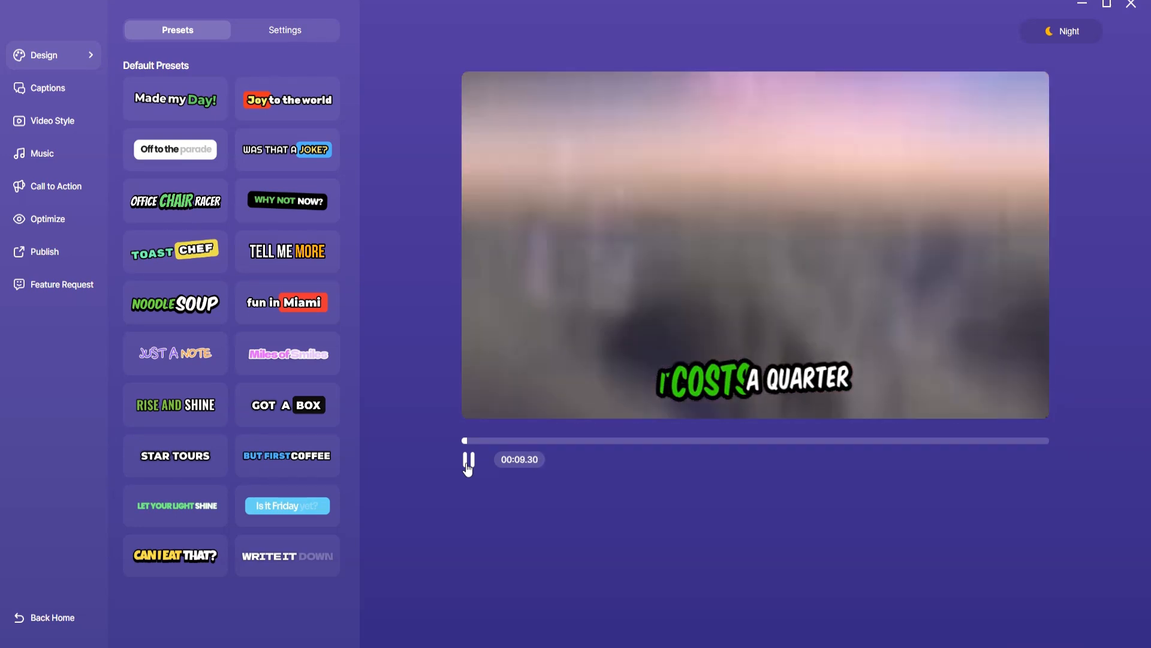
left_click(468, 462)
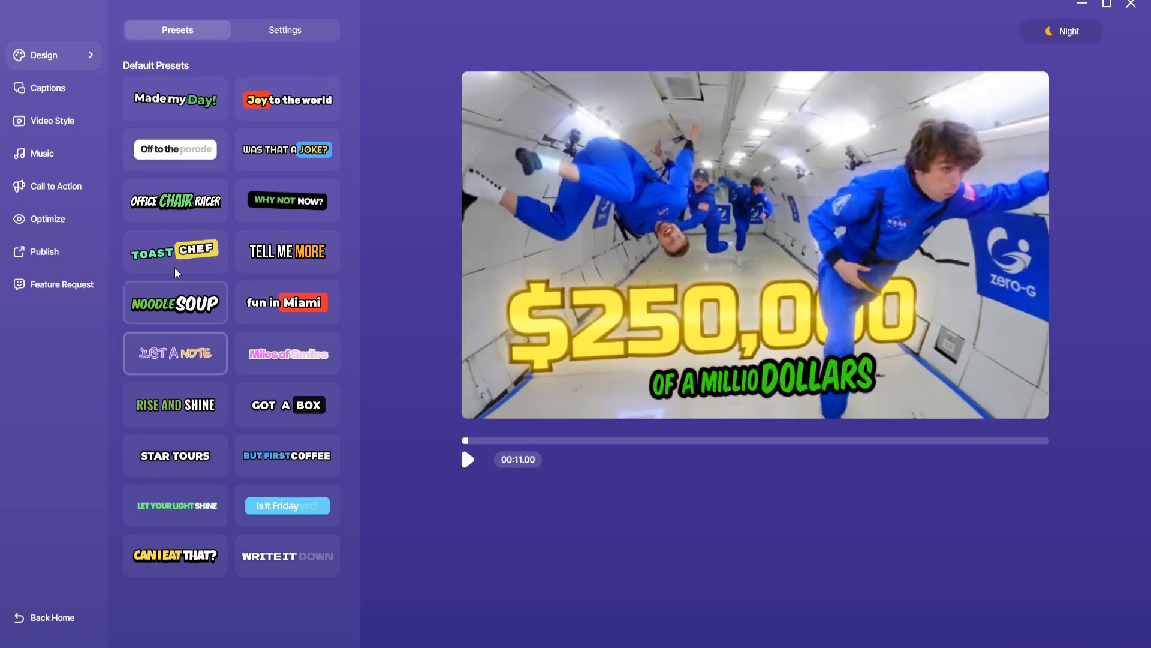
left_click(299, 209)
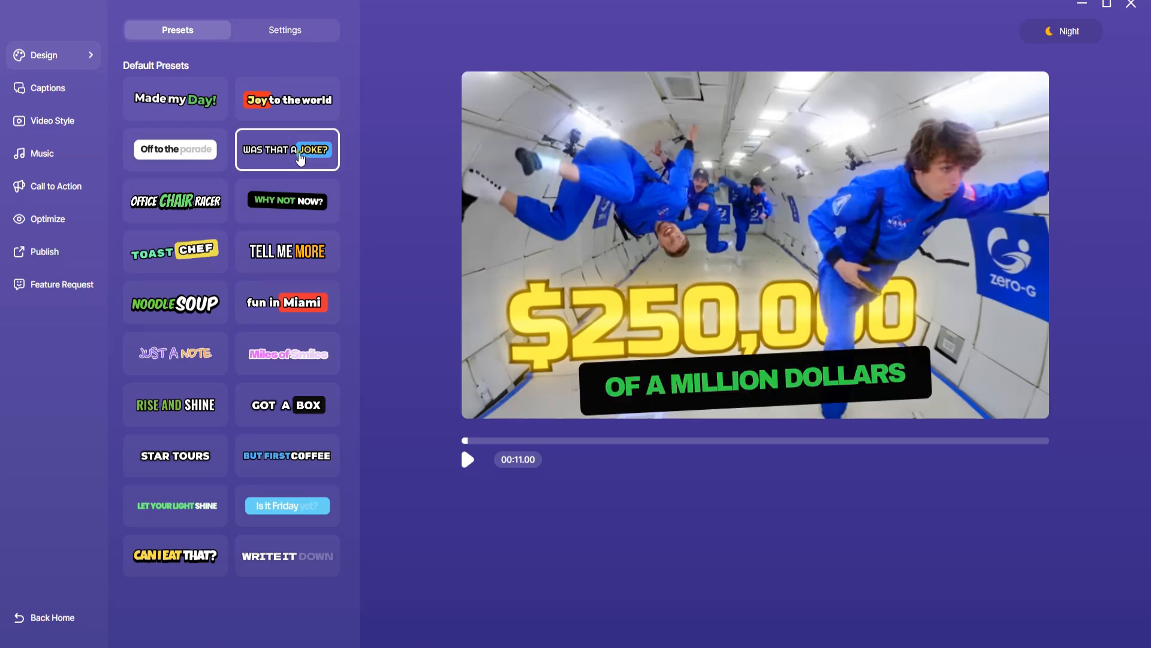
left_click(175, 149)
left_click(288, 351)
left_click(298, 402)
left_click(193, 407)
left_click(182, 459)
left_click(288, 506)
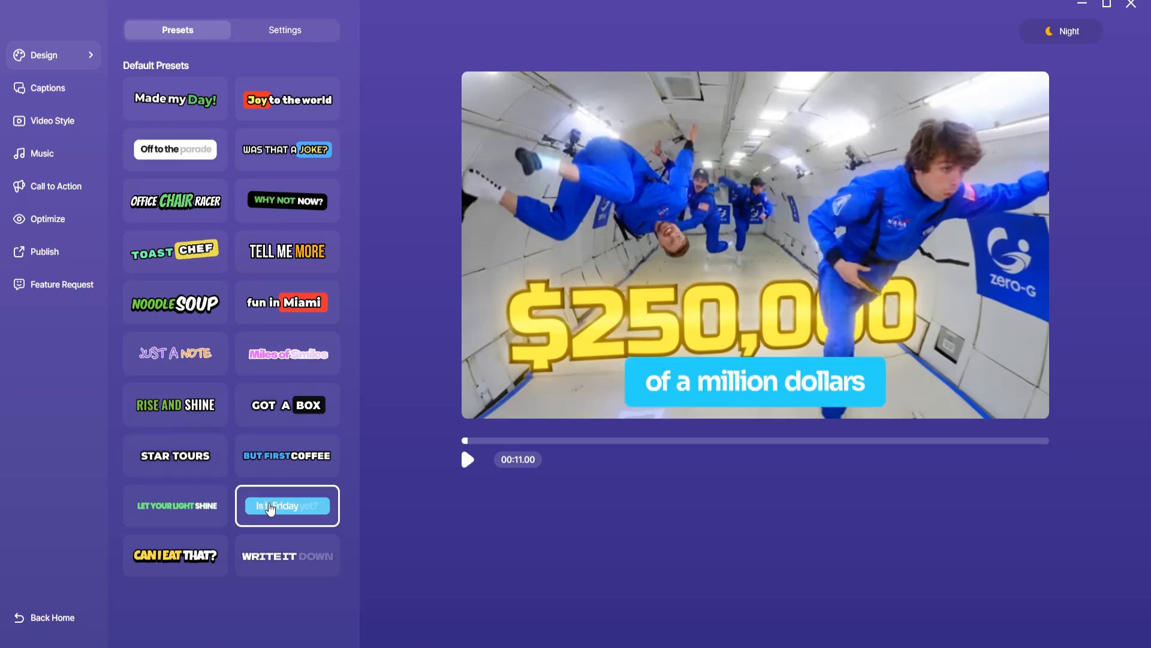
left_click(181, 313)
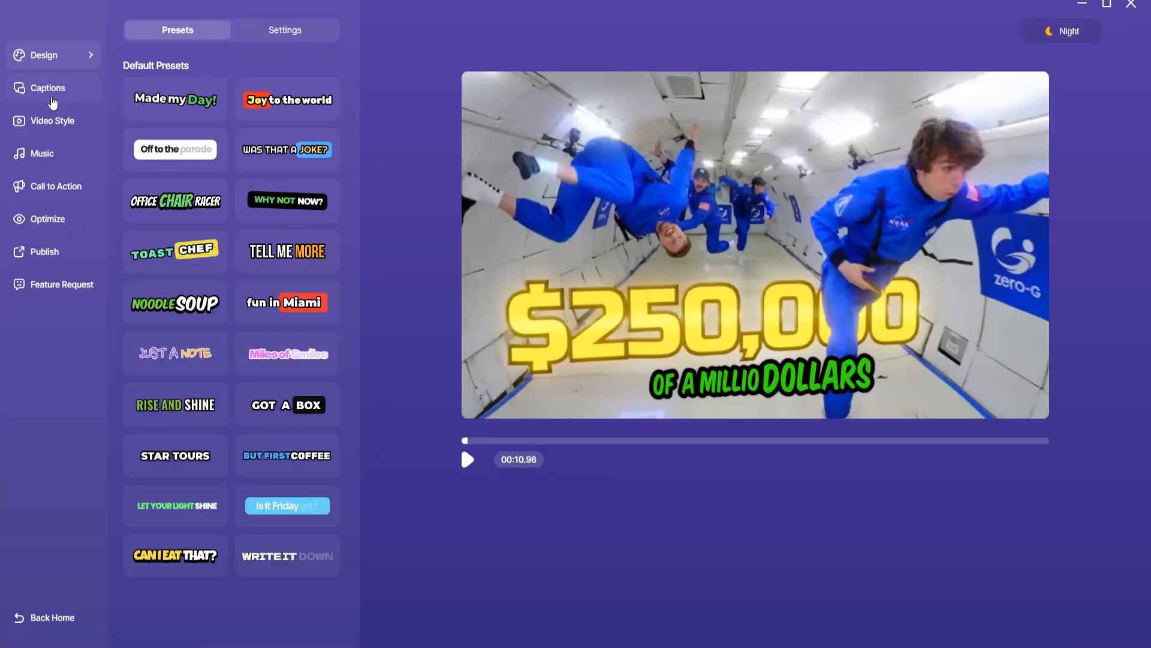
Regenerate the captions with one word per caption and play the video to check them
left_click(53, 90)
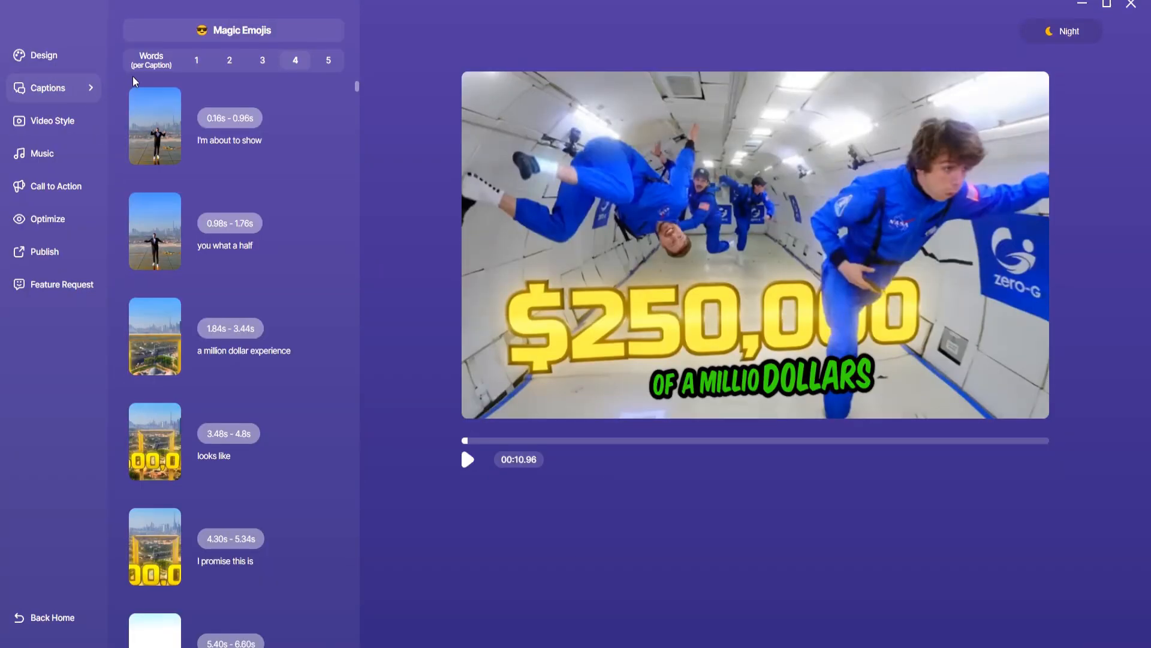
left_click(198, 62)
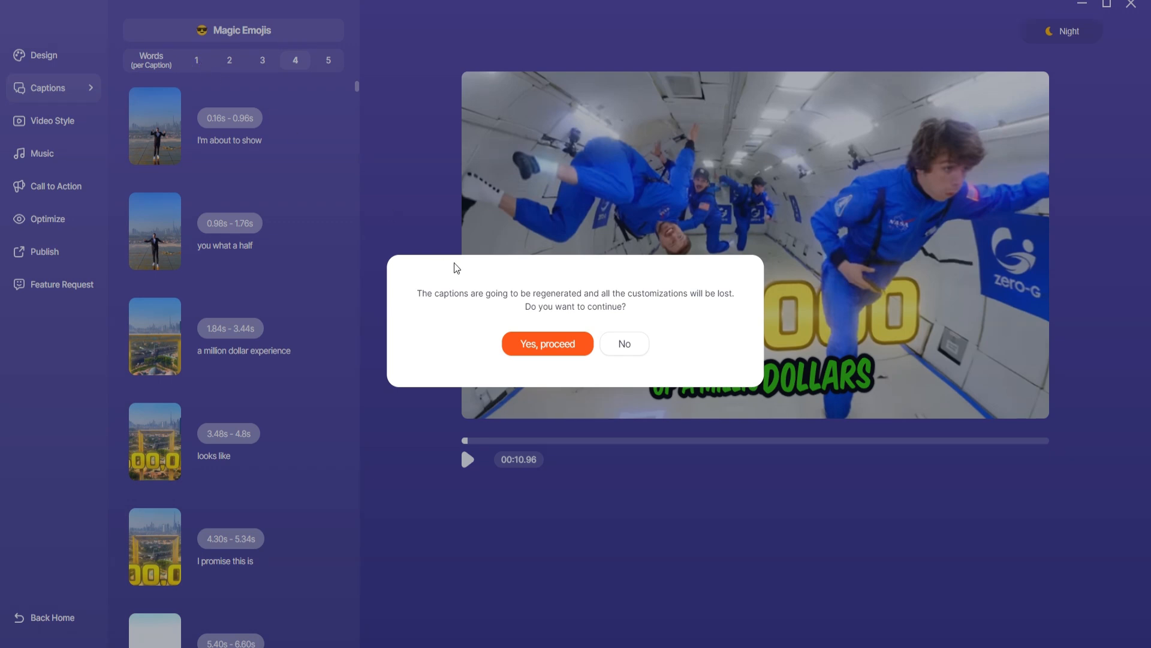
left_click(565, 354)
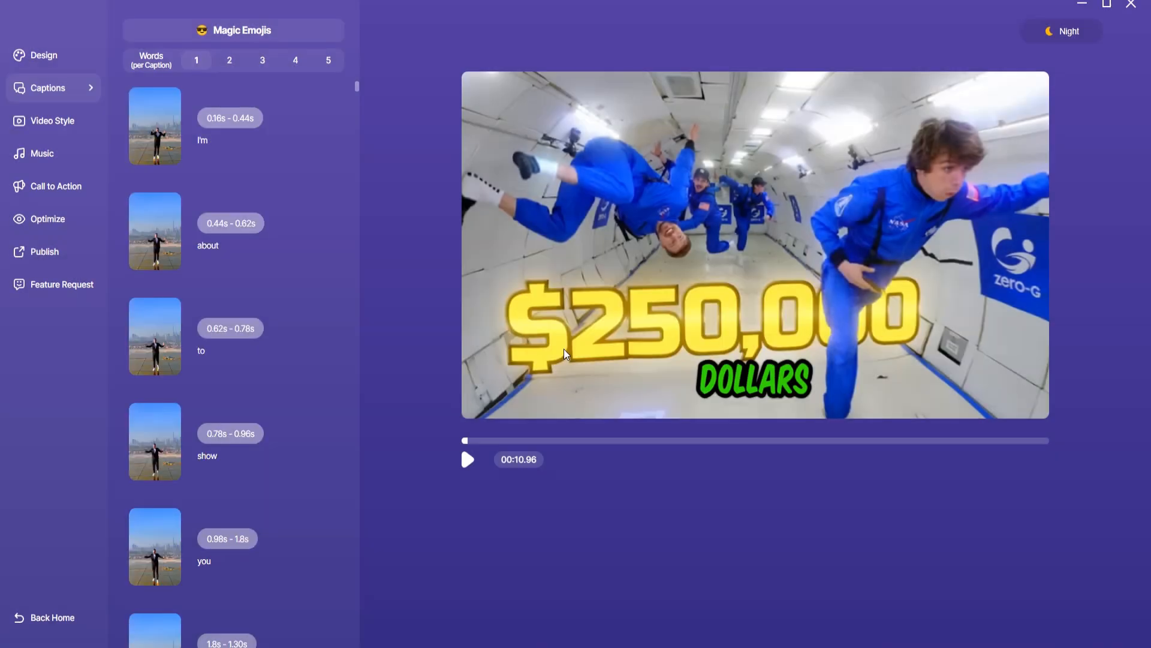
left_click(467, 462)
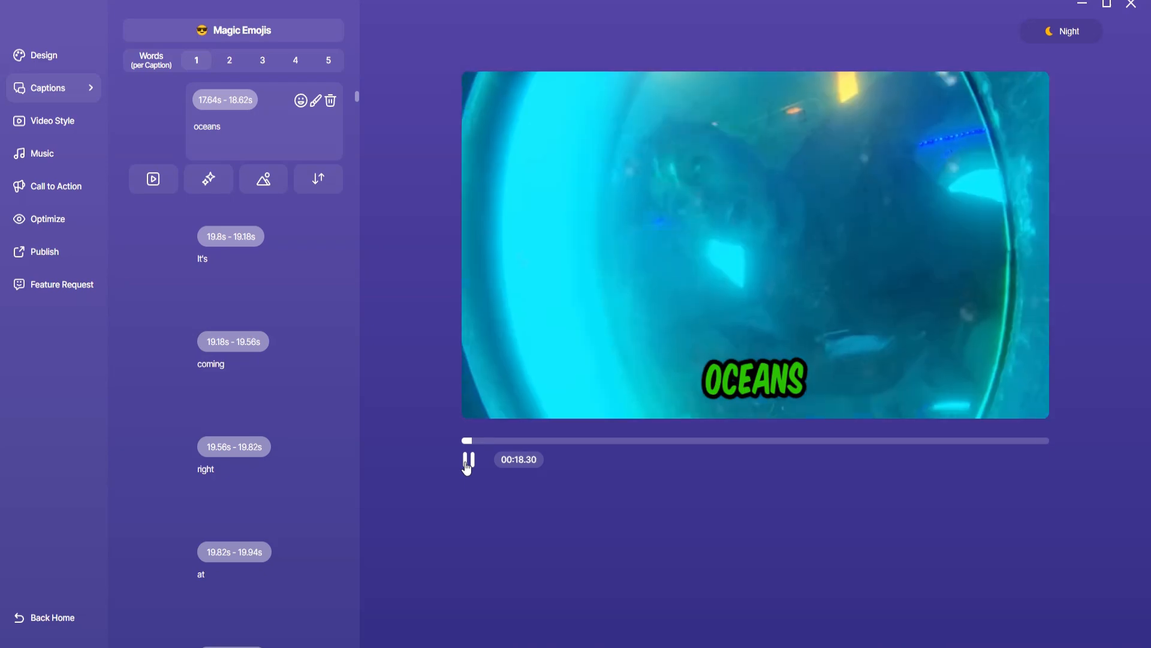
left_click(467, 462)
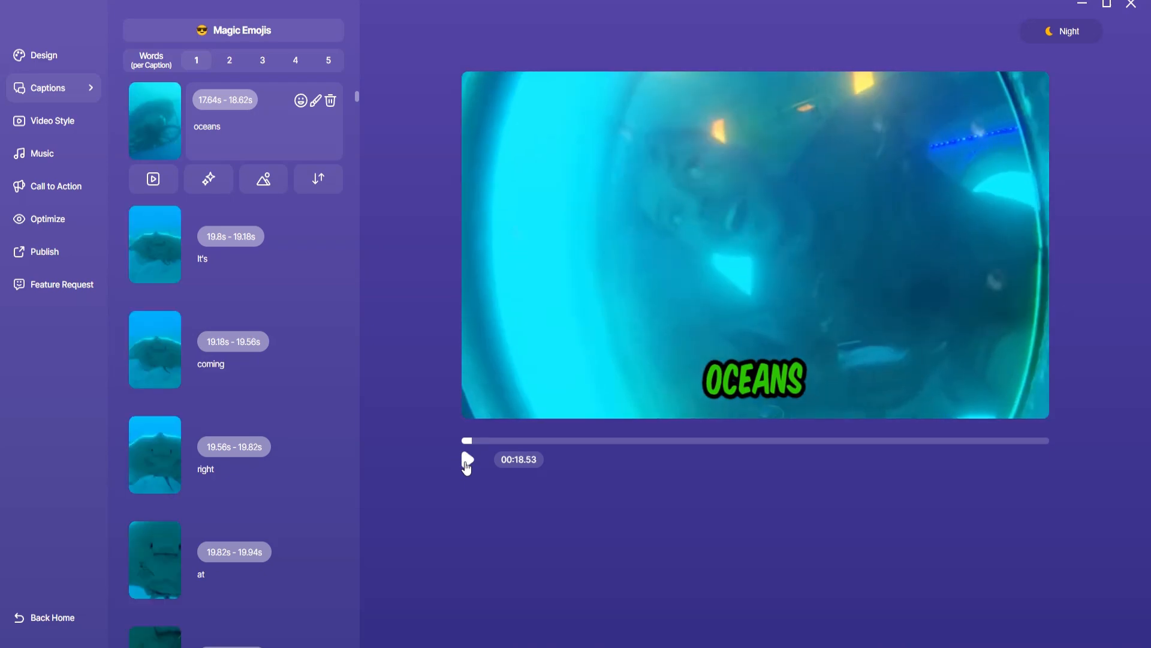
Move the word "right" into the preceding "coming" caption and delete the emptied caption
left_click(250, 480)
left_click_drag(229, 445, 190, 439)
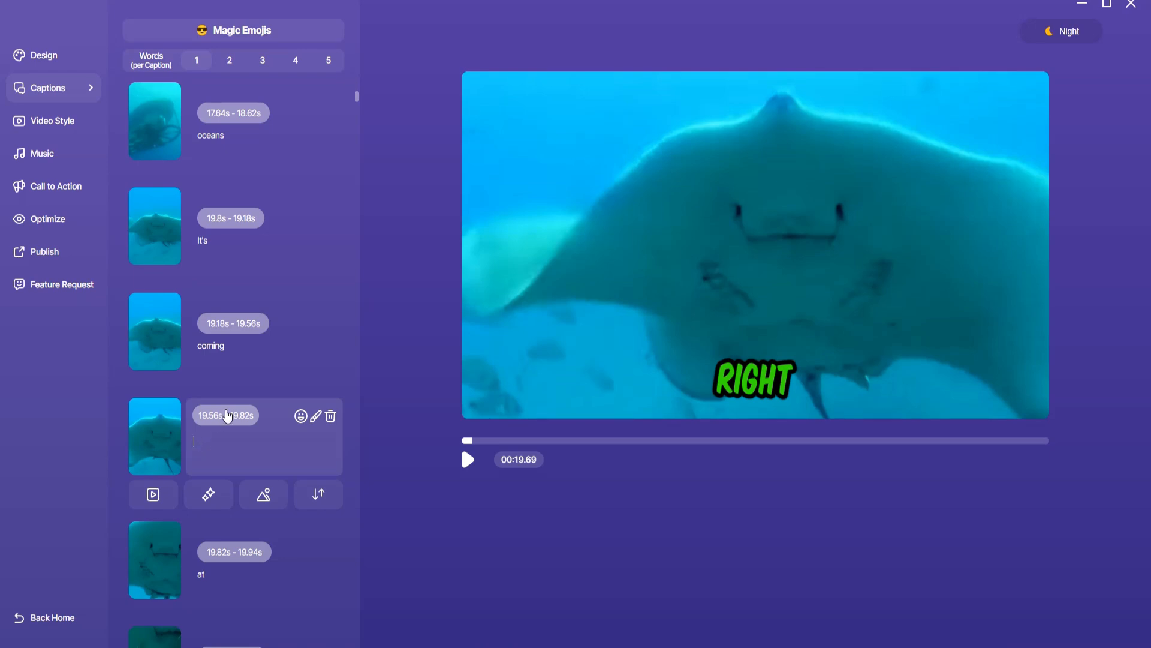
left_click(248, 347)
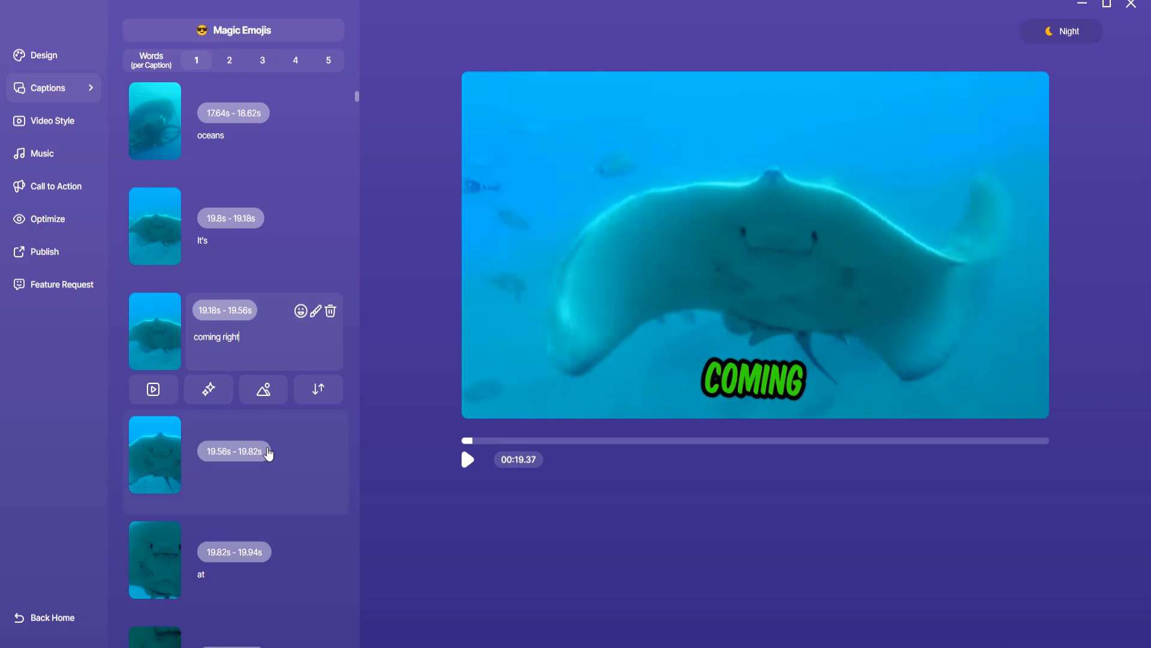
left_click(268, 454)
left_click(330, 416)
left_click(531, 353)
Set the end time of the "coming right" caption to 19.82 s and play back from the "oceans" caption
left_click(255, 325)
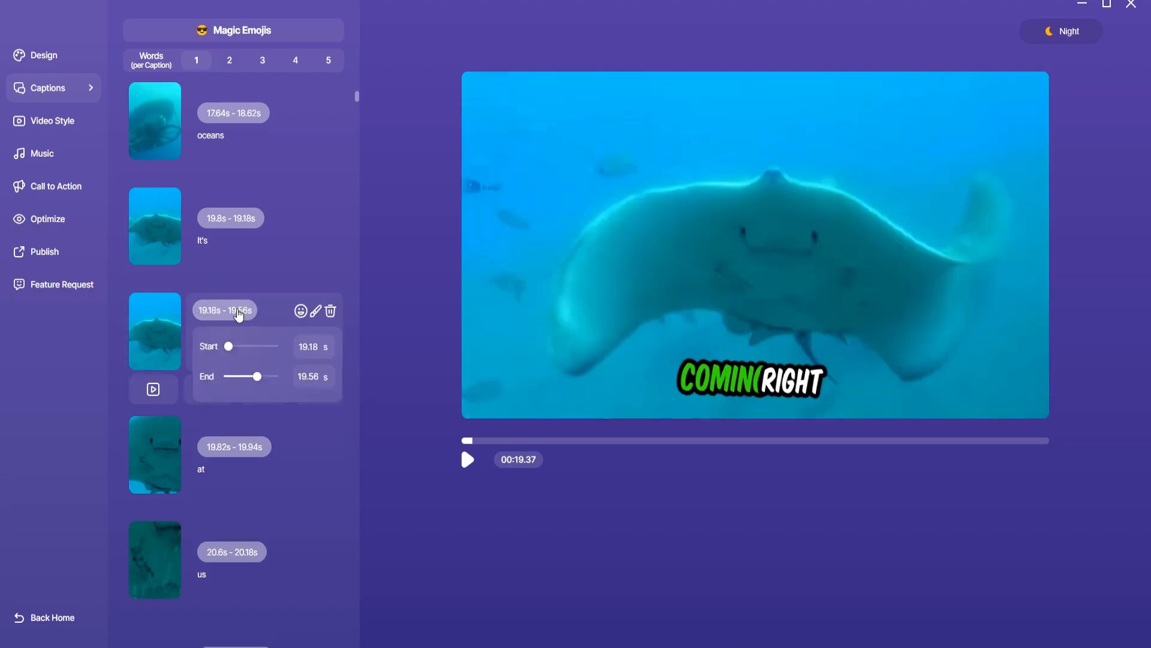
left_click_drag(257, 376, 290, 403)
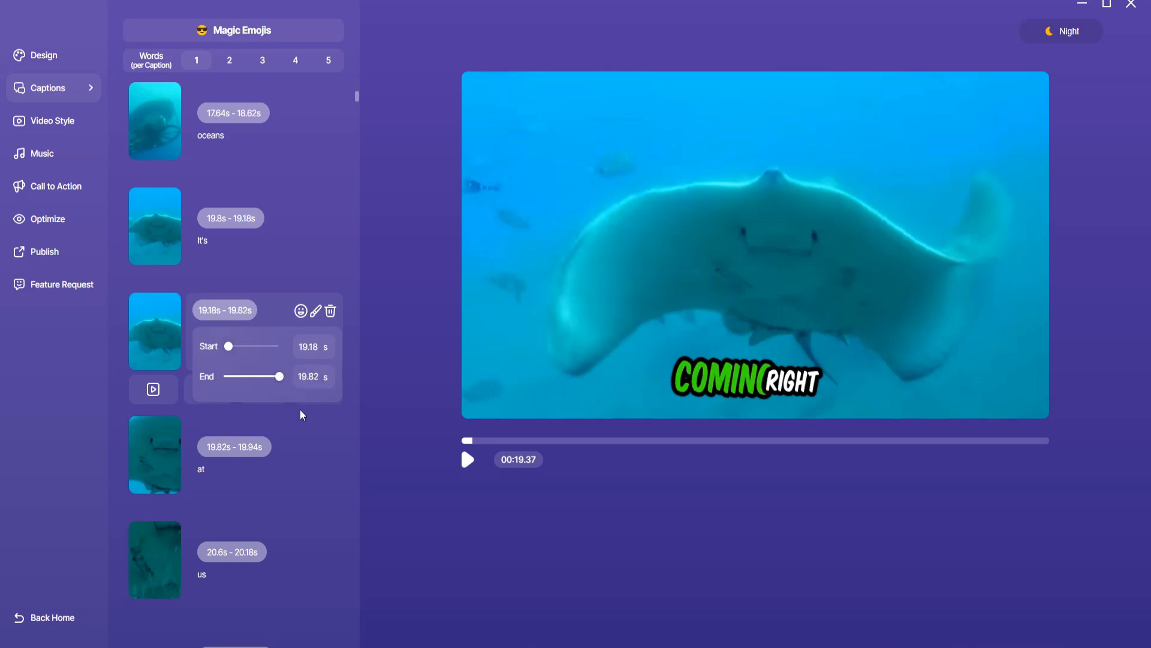
left_click(238, 134)
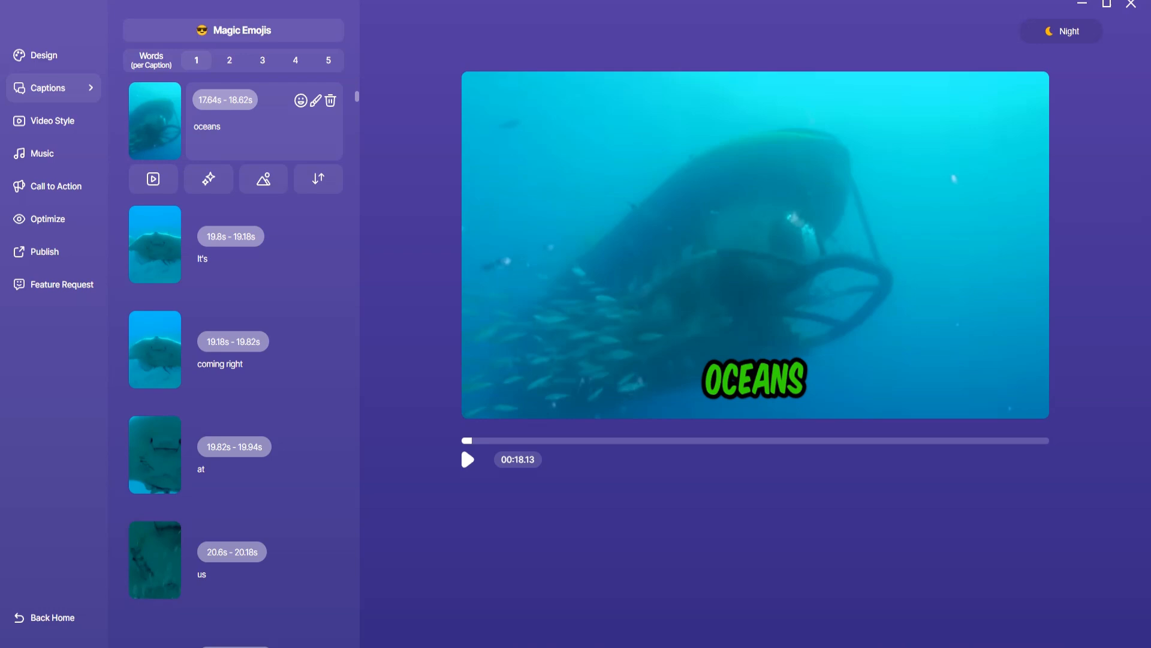
left_click(469, 460)
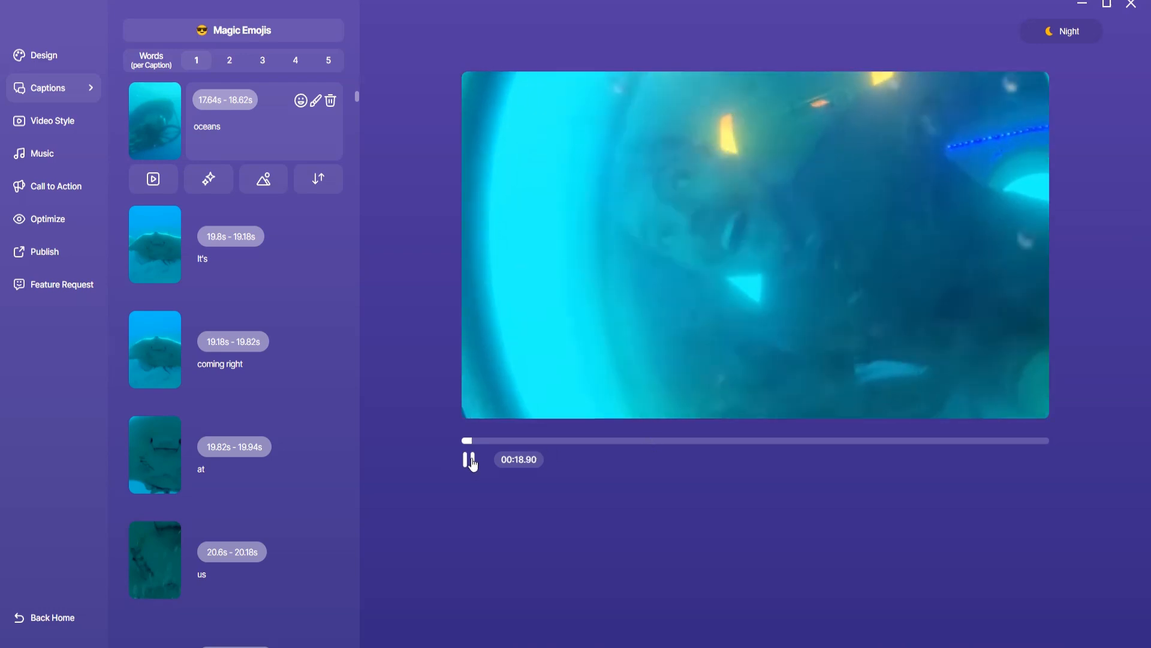
left_click(472, 463)
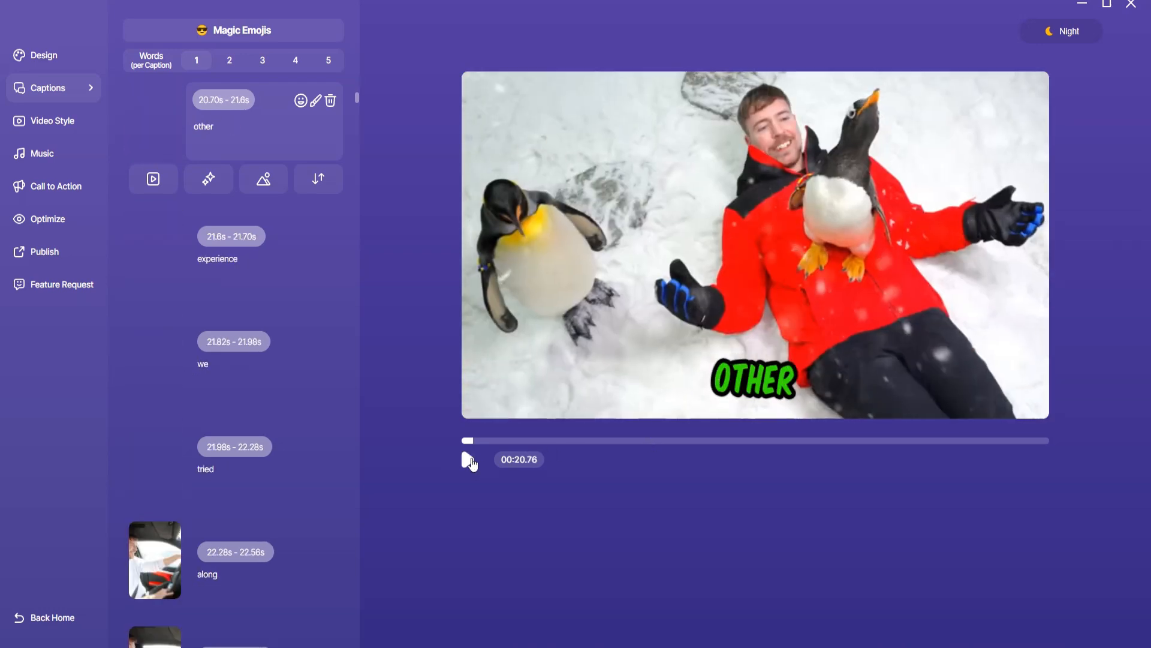
Delete the consecutive captions "along", "the" and "way" after the "tried" caption
scroll(316, 512, "down", 1)
left_click(336, 487)
left_click(331, 459)
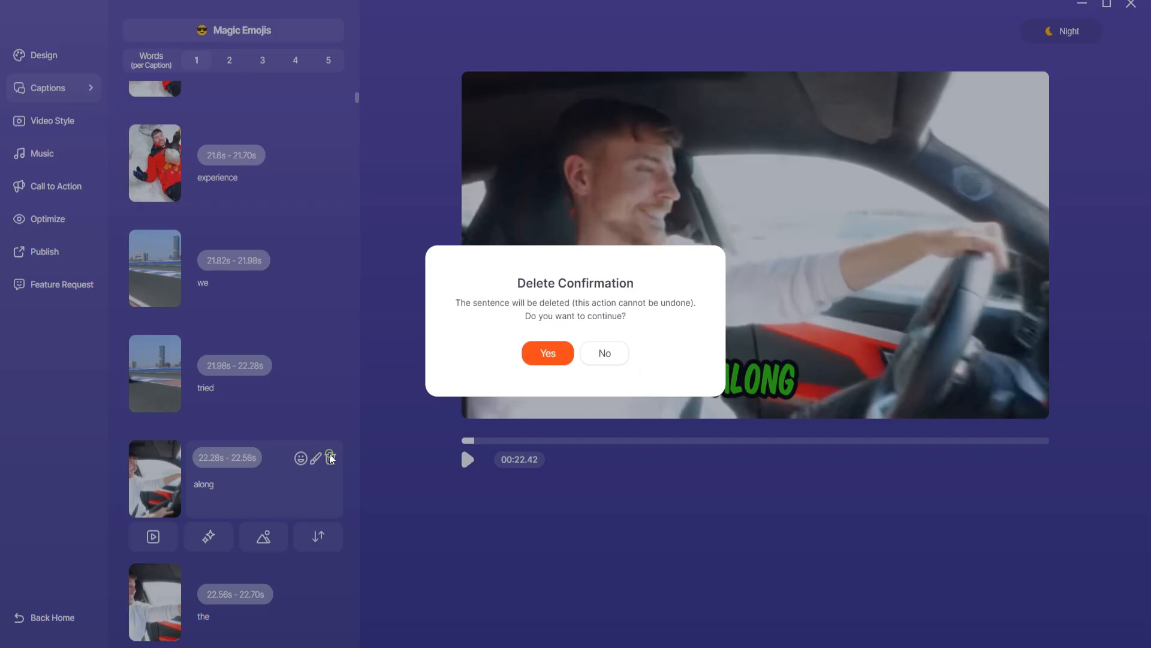
left_click(540, 353)
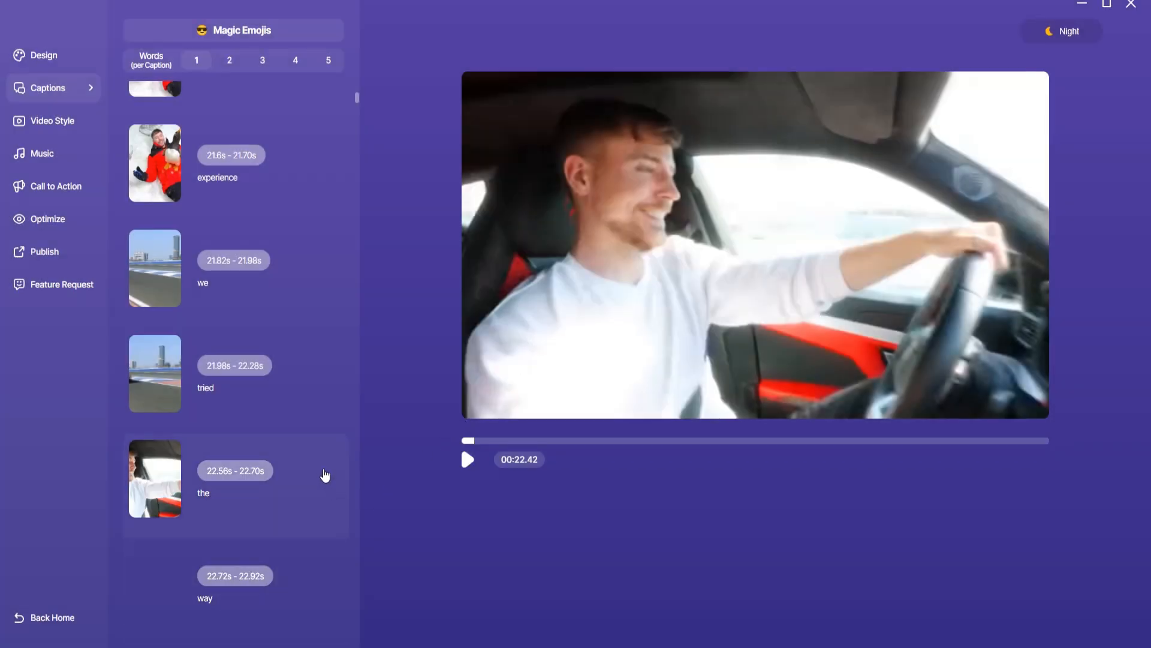
left_click(328, 480)
left_click(331, 459)
left_click(544, 352)
left_click(333, 480)
left_click(330, 459)
left_click(542, 354)
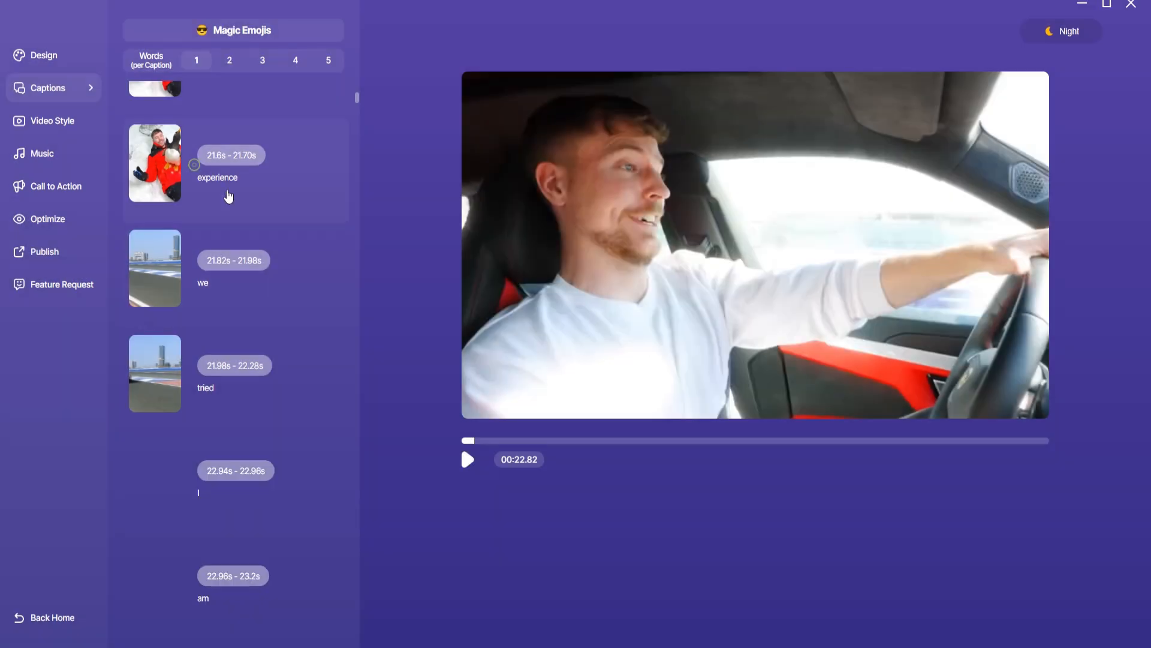
Play the video from the "experience" caption to check the passage with the deleted captions
left_click(229, 196)
left_click(467, 459)
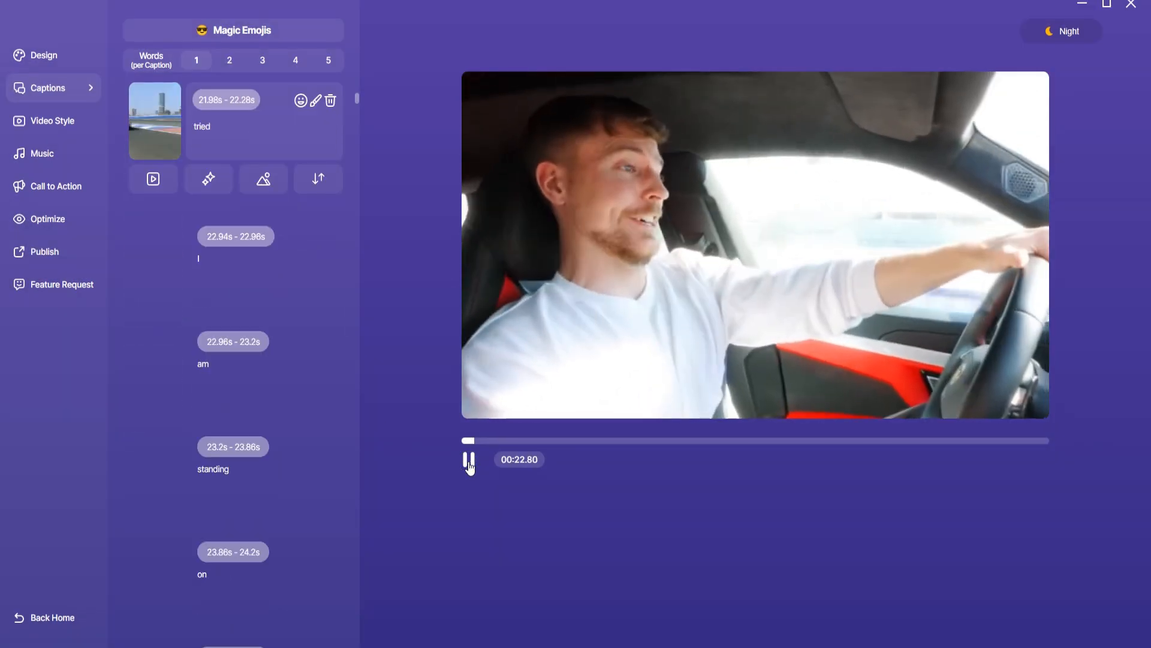
left_click(468, 460)
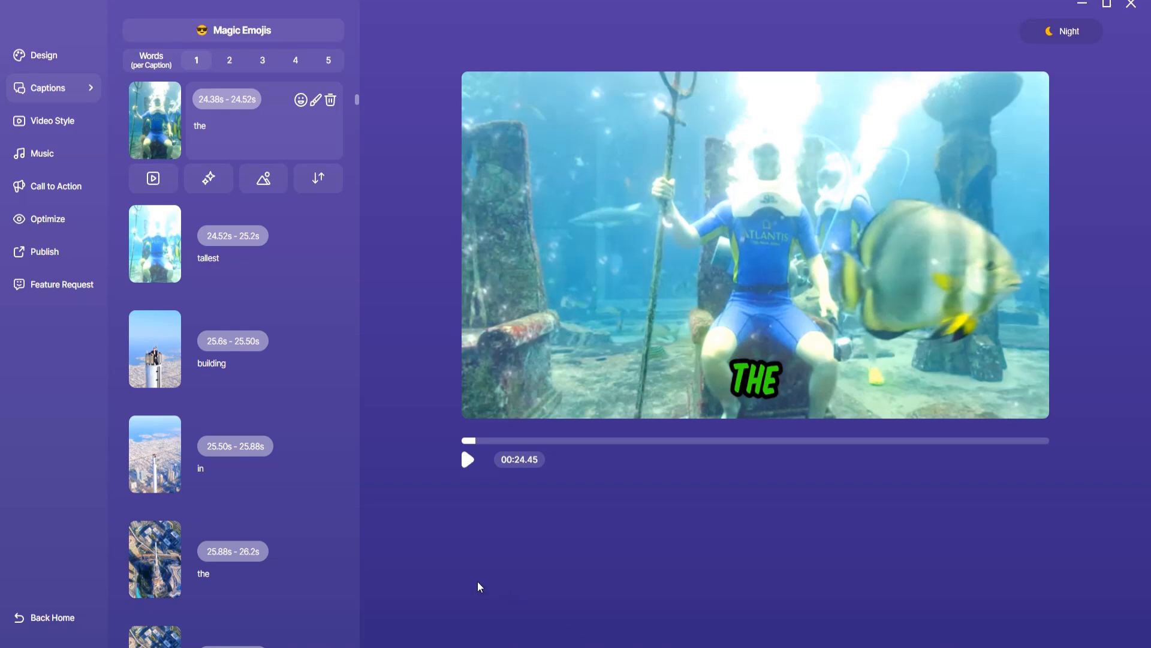
Import the "mr beast font" file in the caption design settings and use it for the captions
left_click(44, 60)
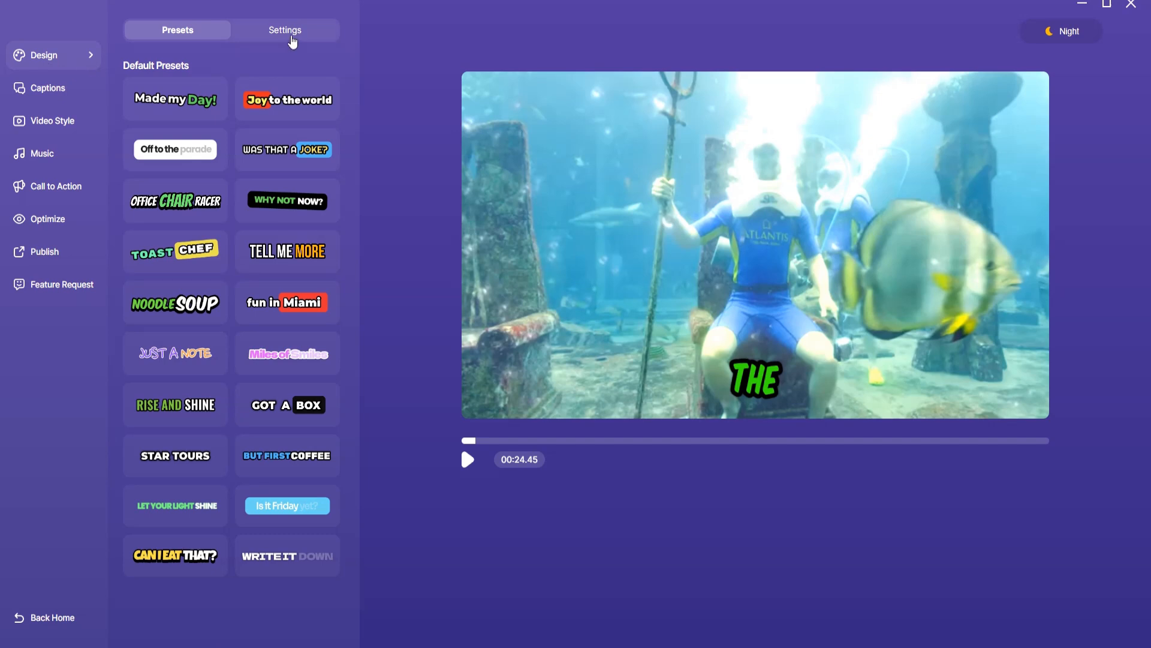
left_click(295, 35)
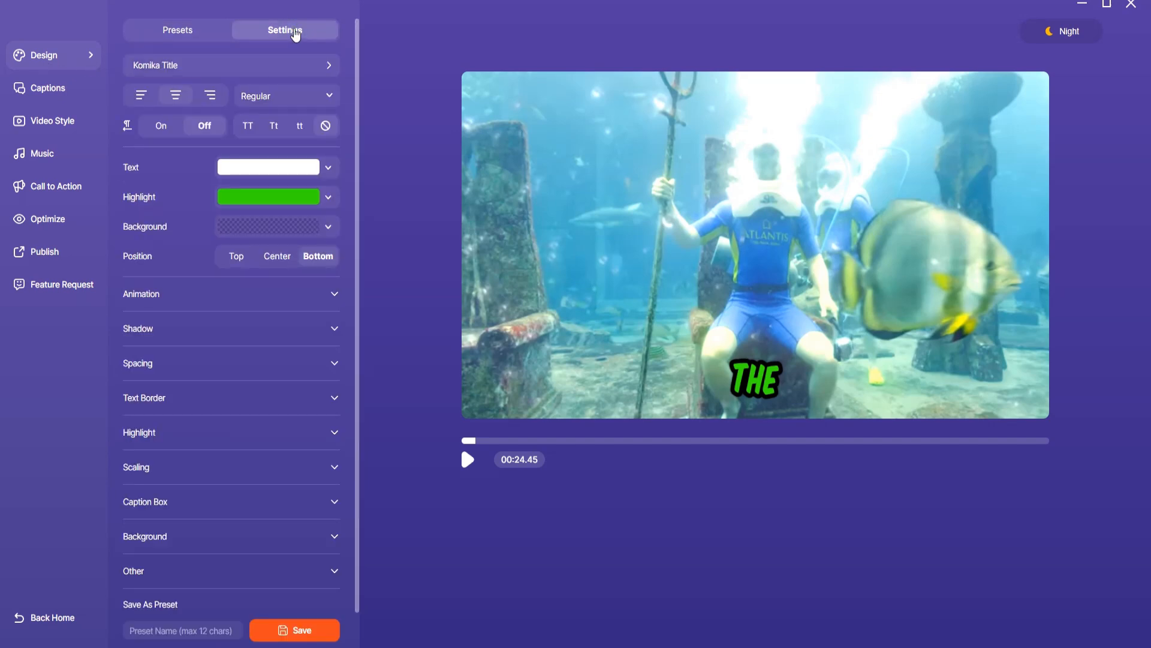
left_click(224, 74)
left_click(454, 105)
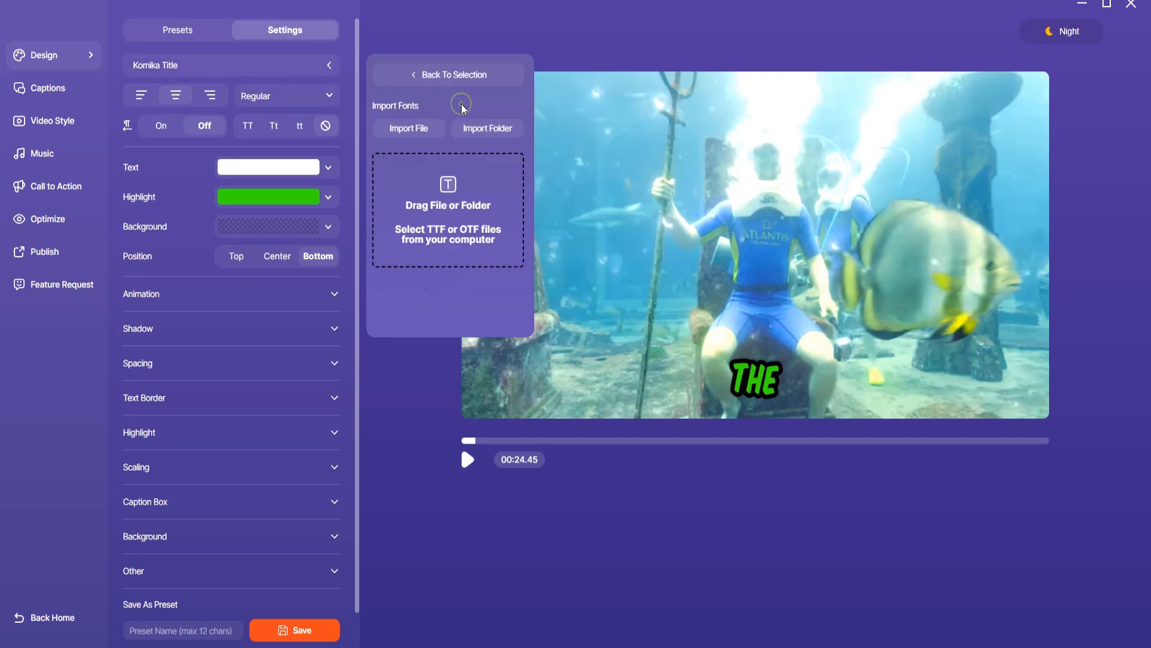
left_click(428, 133)
double_click(168, 84)
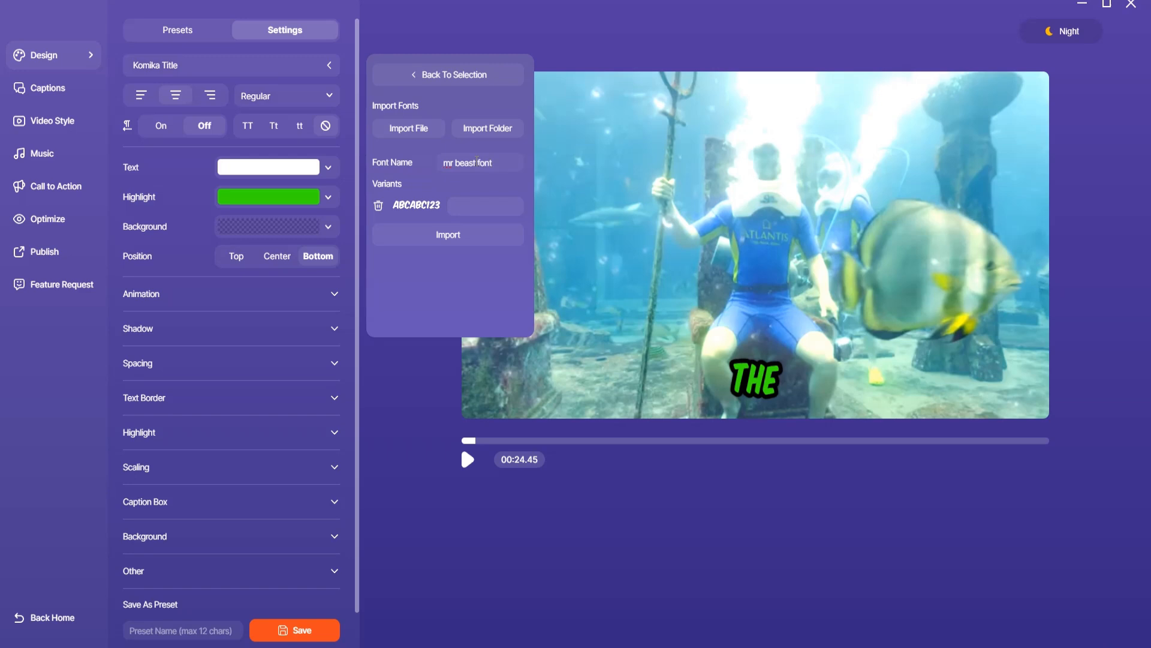
left_click(440, 235)
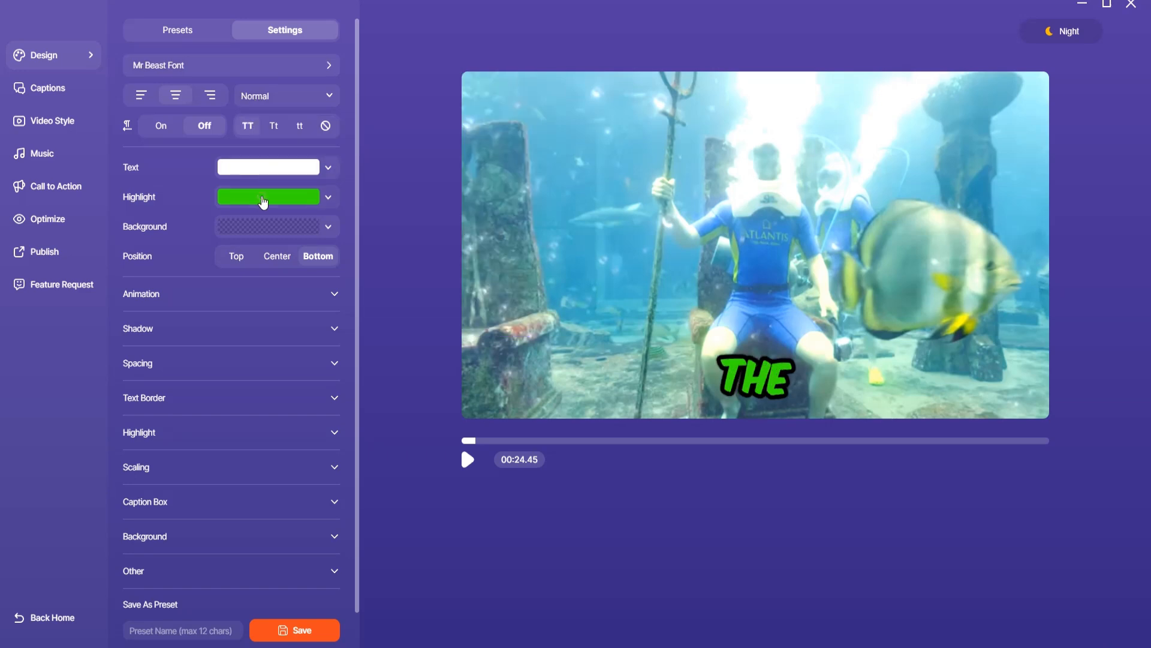
Change the caption highlight colour to white (ffffff) and set the caption position to Center
left_click(262, 198)
left_click_drag(218, 219, 203, 194)
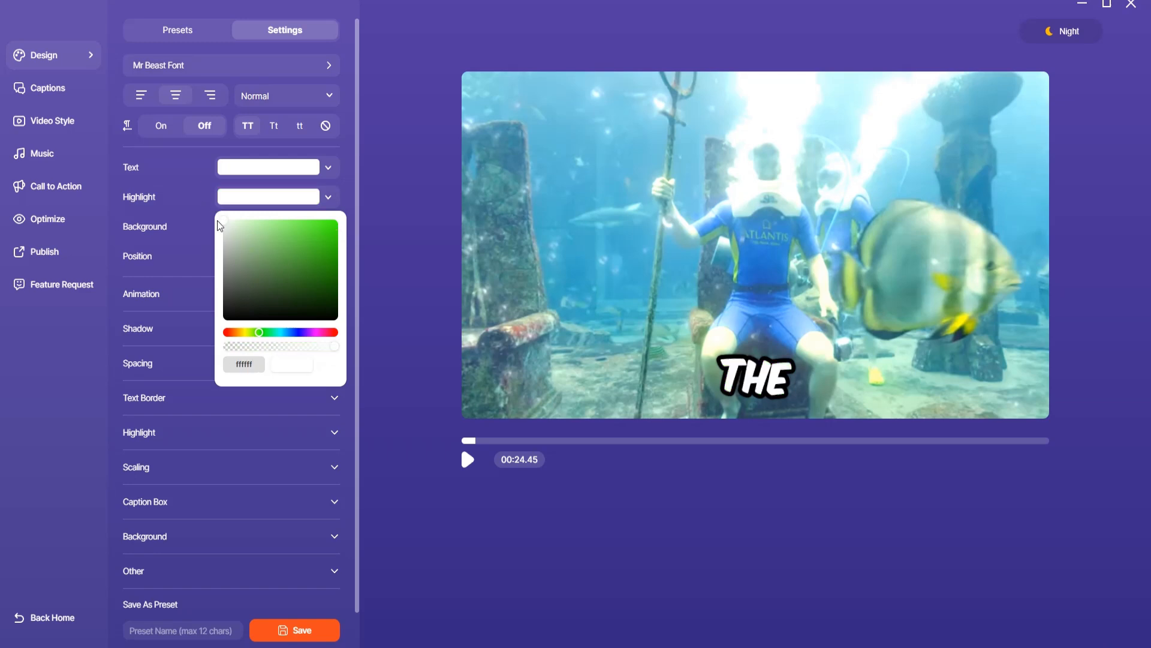
left_click(177, 177)
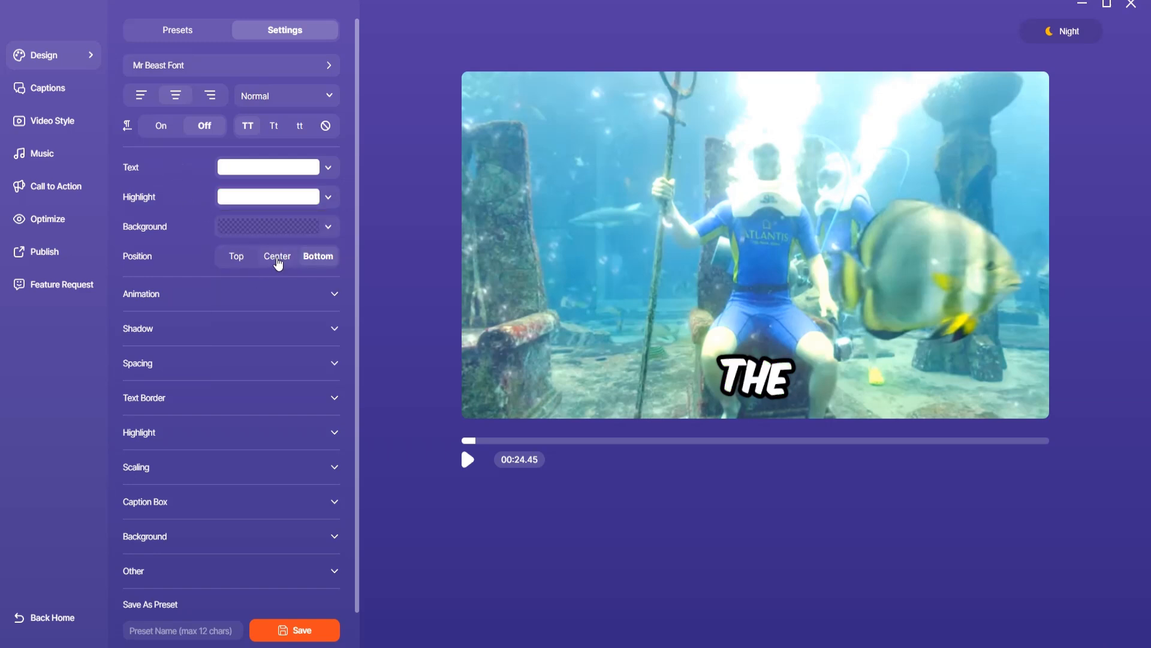
left_click(277, 257)
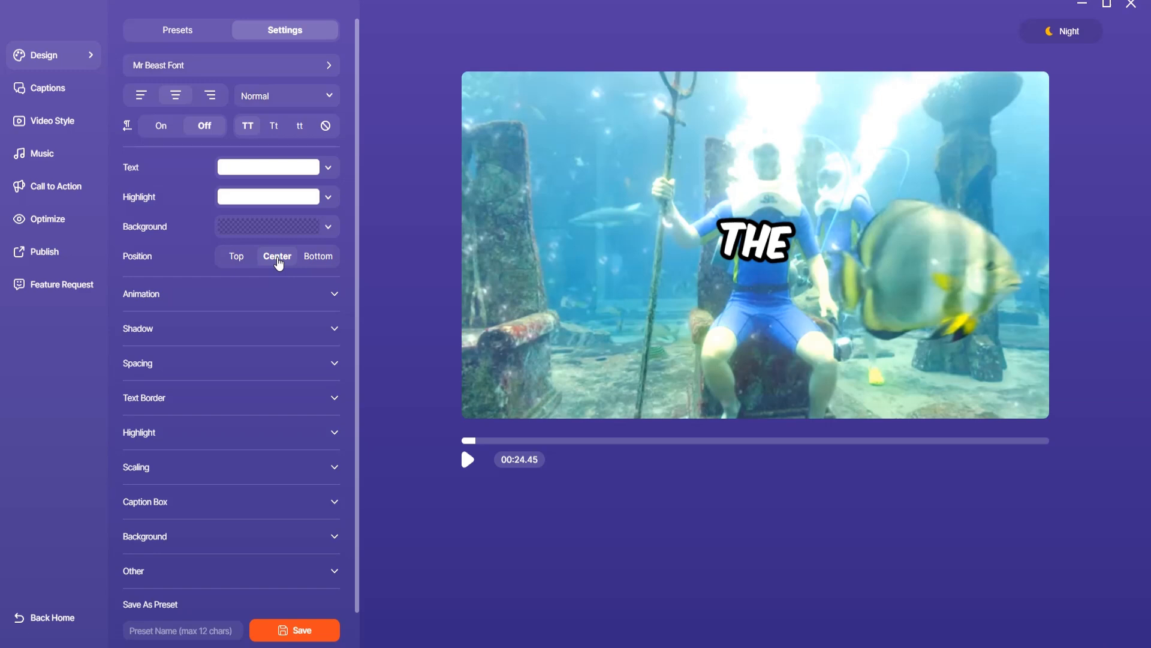
Check the caption text border settings and turn off the Random Angle and Scale Word animation options
left_click(292, 405)
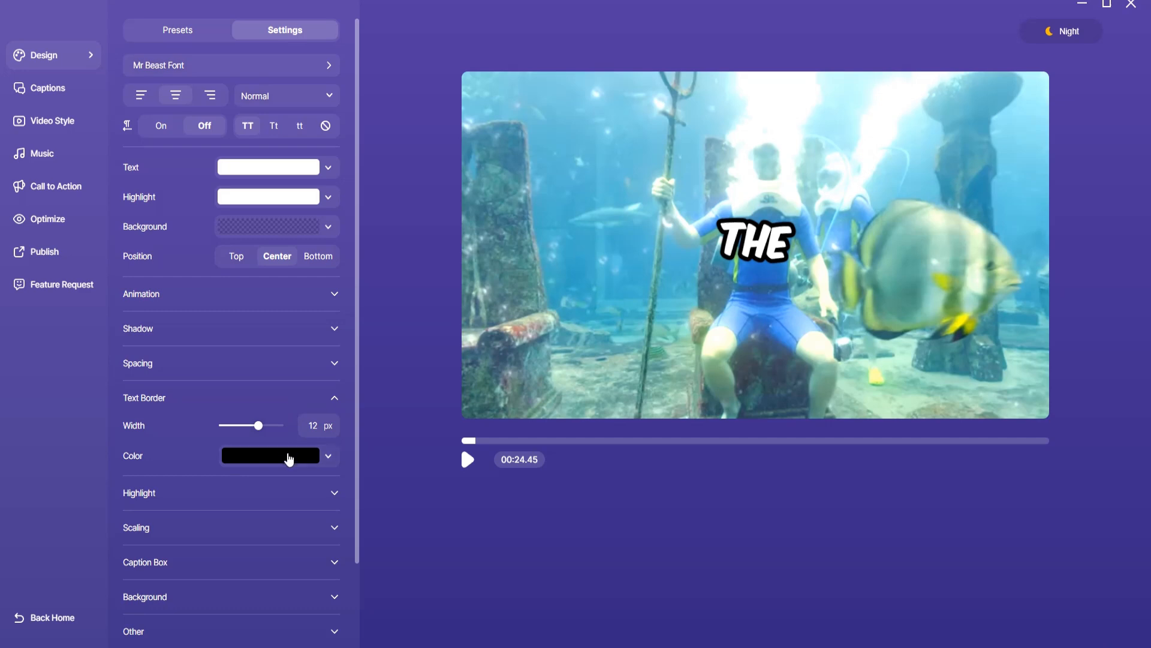
left_click(319, 399)
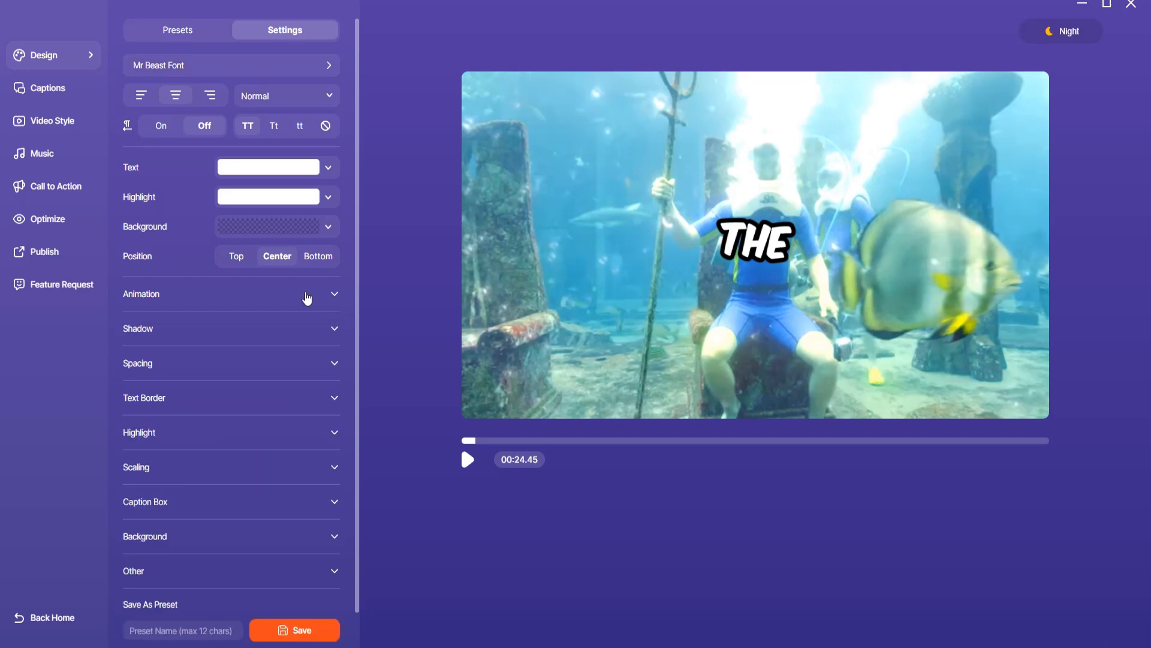
left_click(307, 297)
left_click(321, 351)
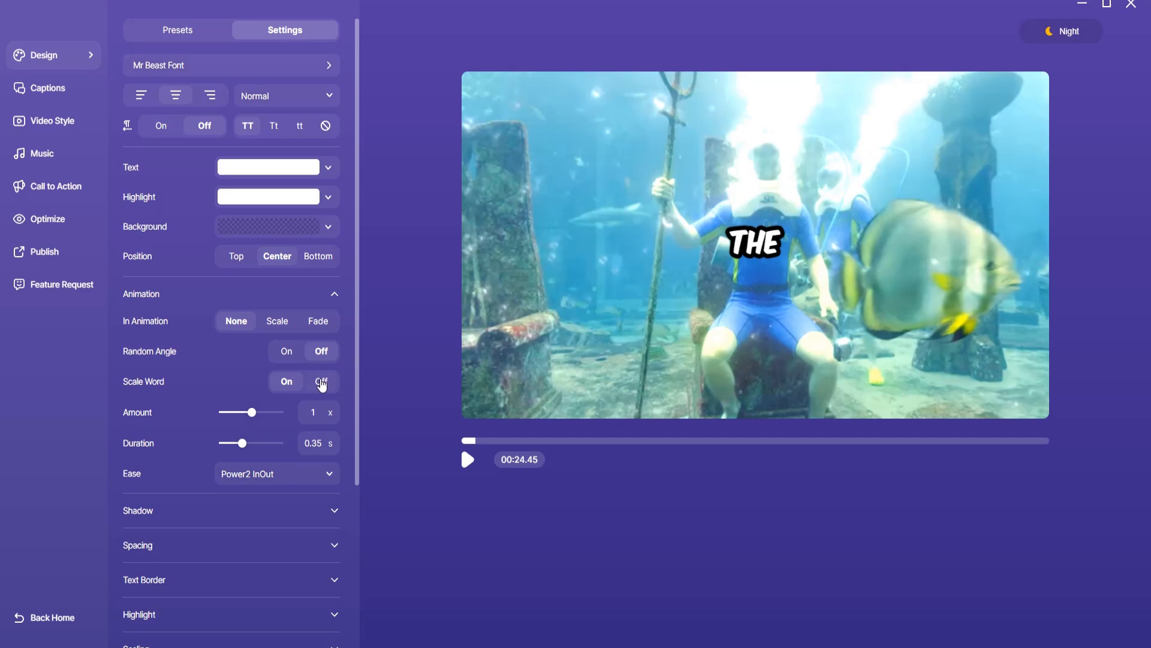
left_click(321, 382)
left_click(334, 293)
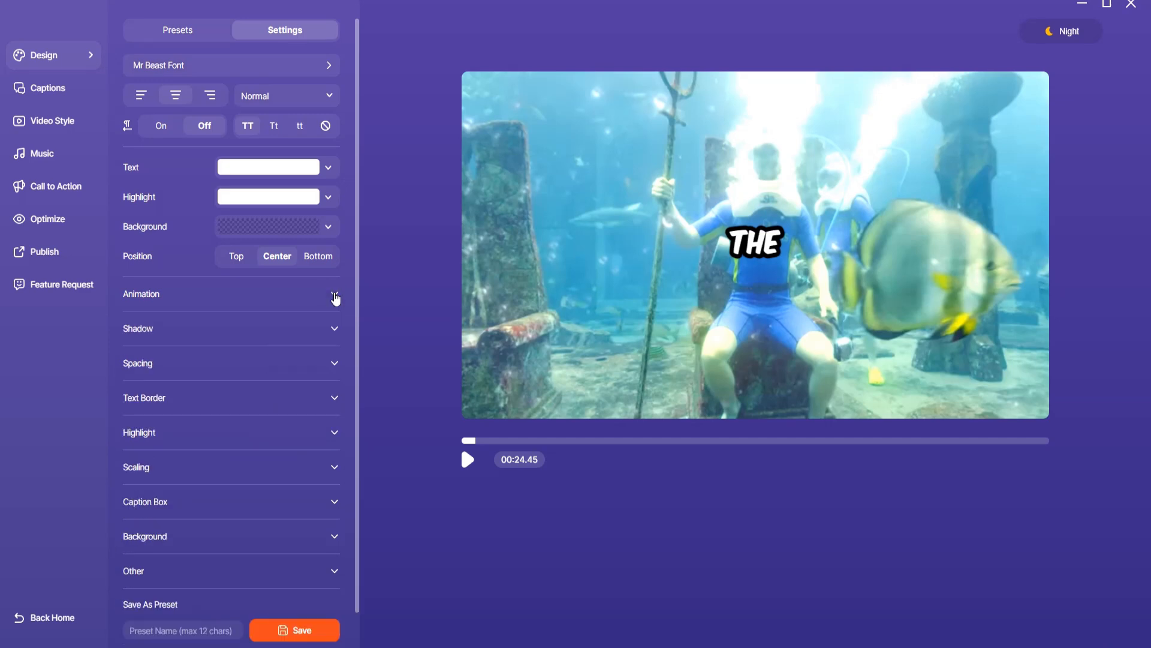
Enlarge the "THE" caption slightly in the video preview
scroll(334, 298, "down", 1)
left_click(755, 245)
left_click_drag(815, 219, 843, 207)
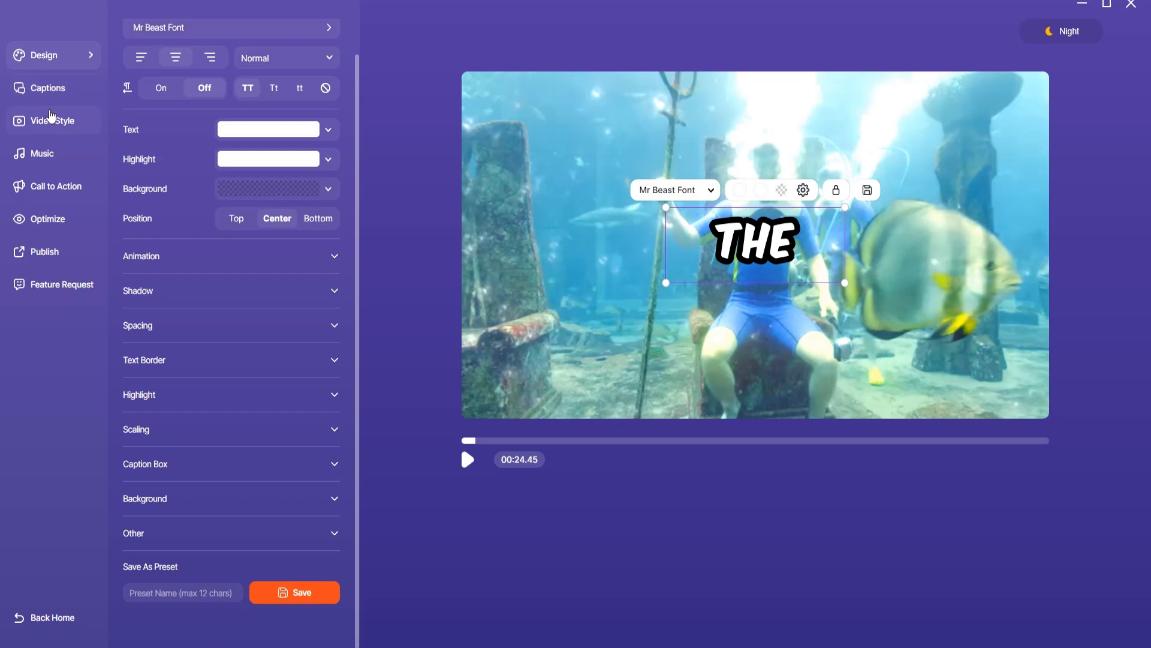
Change the video's aspect ratio to 9:16 and move the caption up to about the middle of the frame
left_click(49, 122)
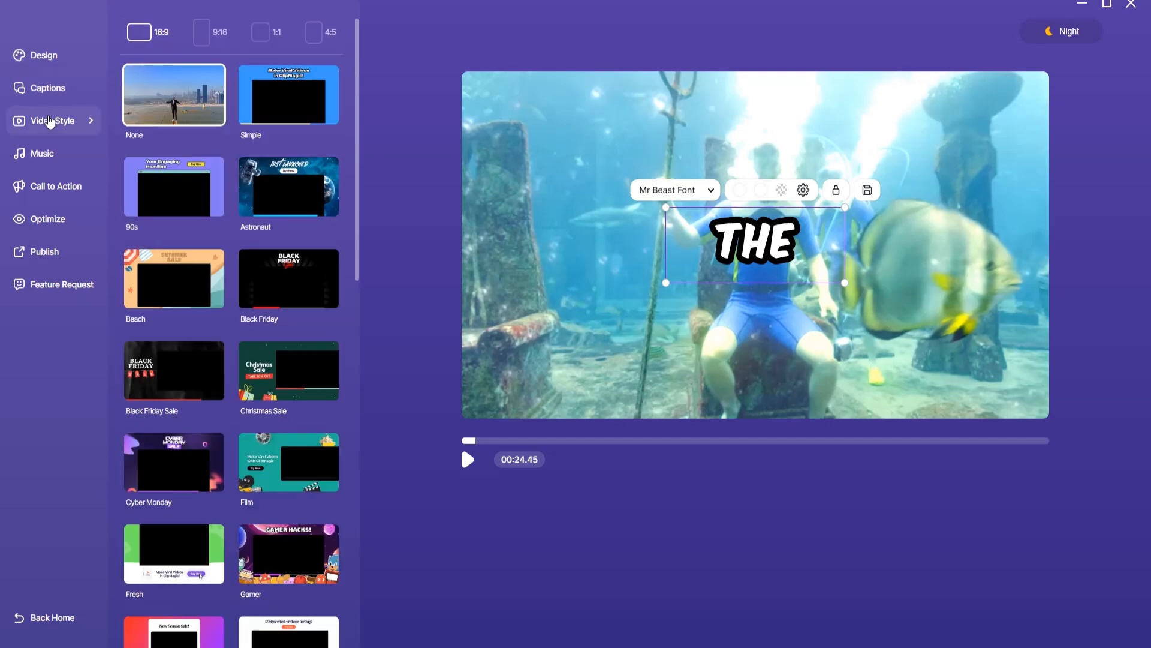
left_click(202, 34)
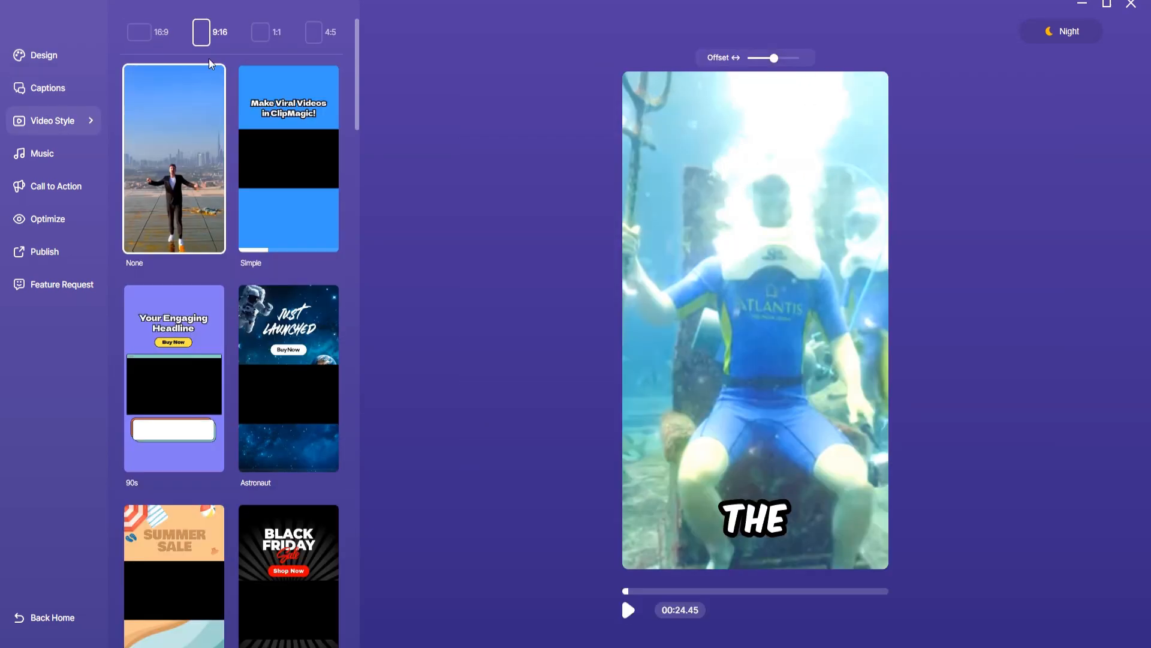
left_click_drag(771, 521, 770, 340)
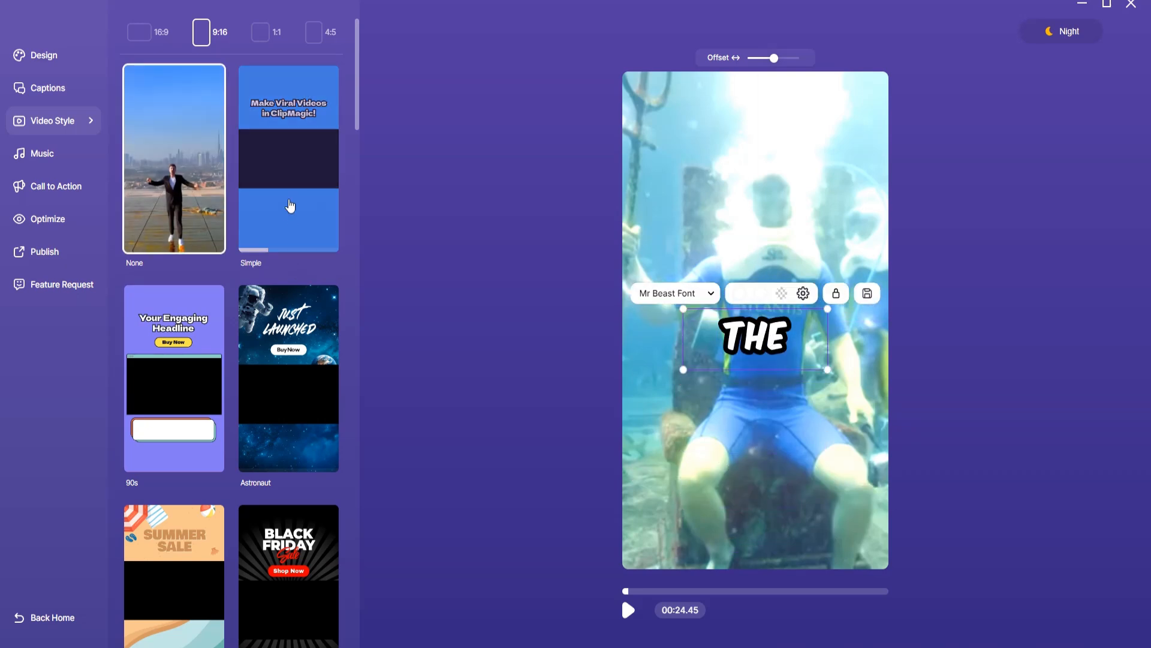
Try the Simple, Astronaut and 90s video styles and return to the None style
left_click(291, 168)
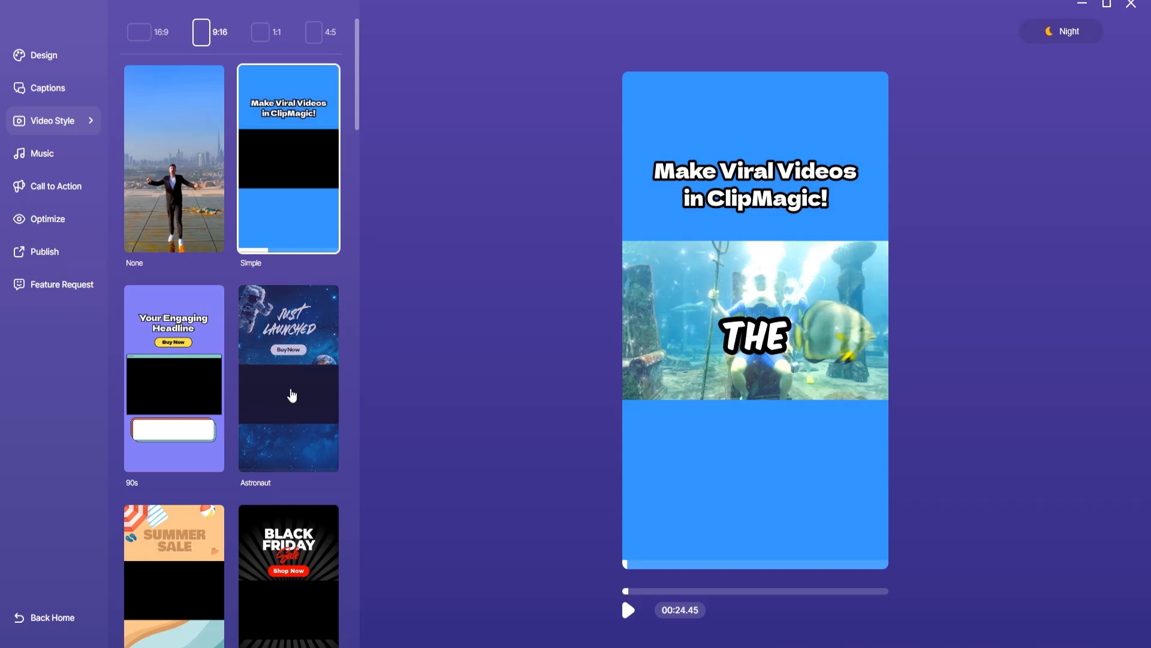
left_click(292, 394)
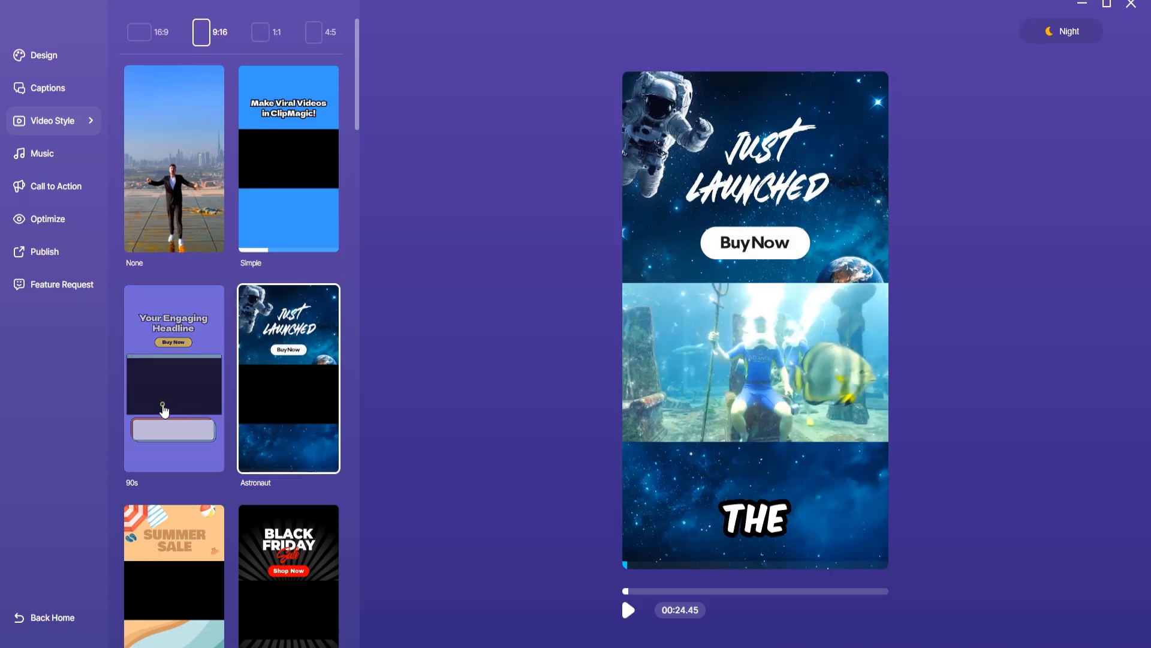
left_click(164, 411)
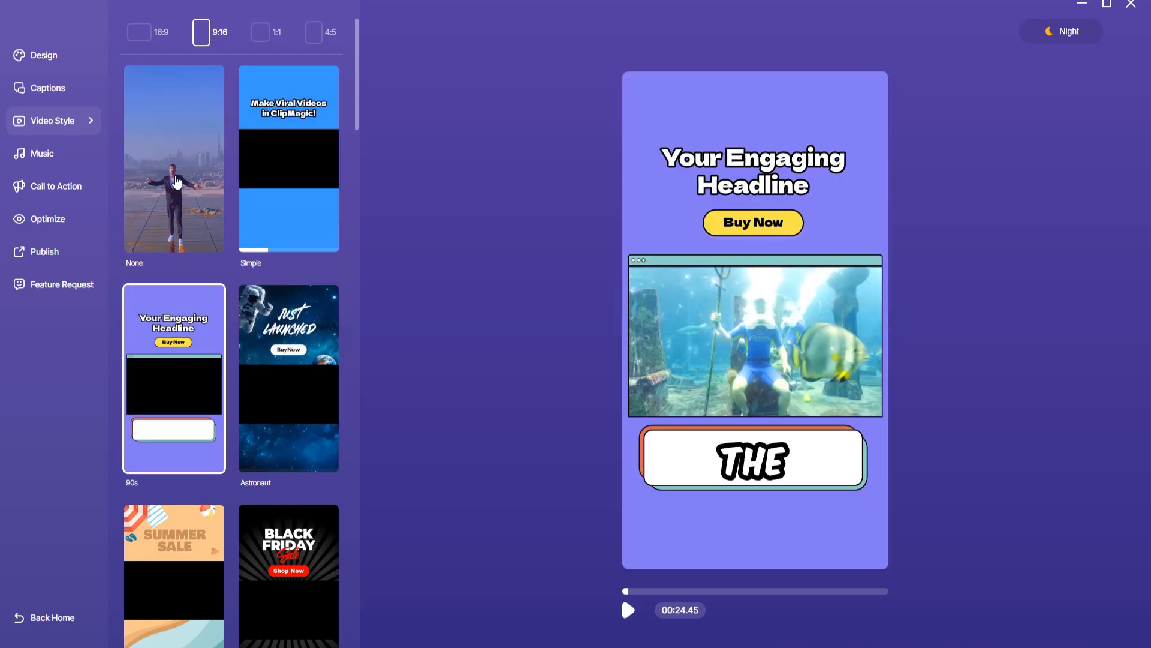
left_click(177, 175)
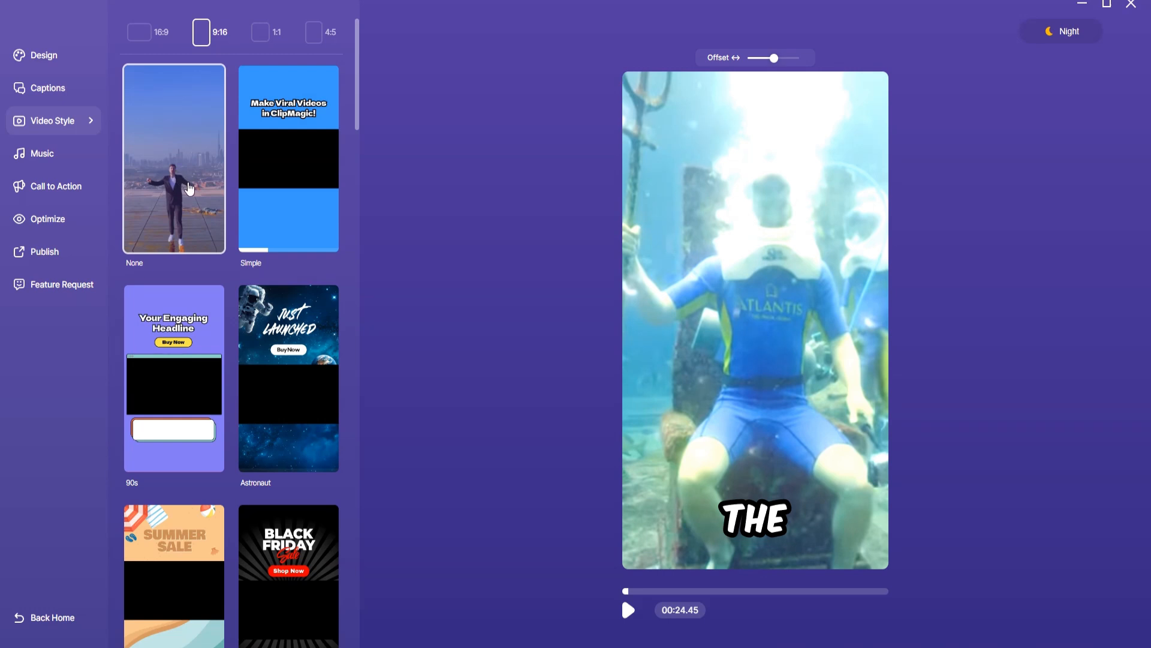
Reposition the caption from the lower part of the vertical video to just above its middle
left_click(760, 516)
left_click_drag(760, 515, 762, 340)
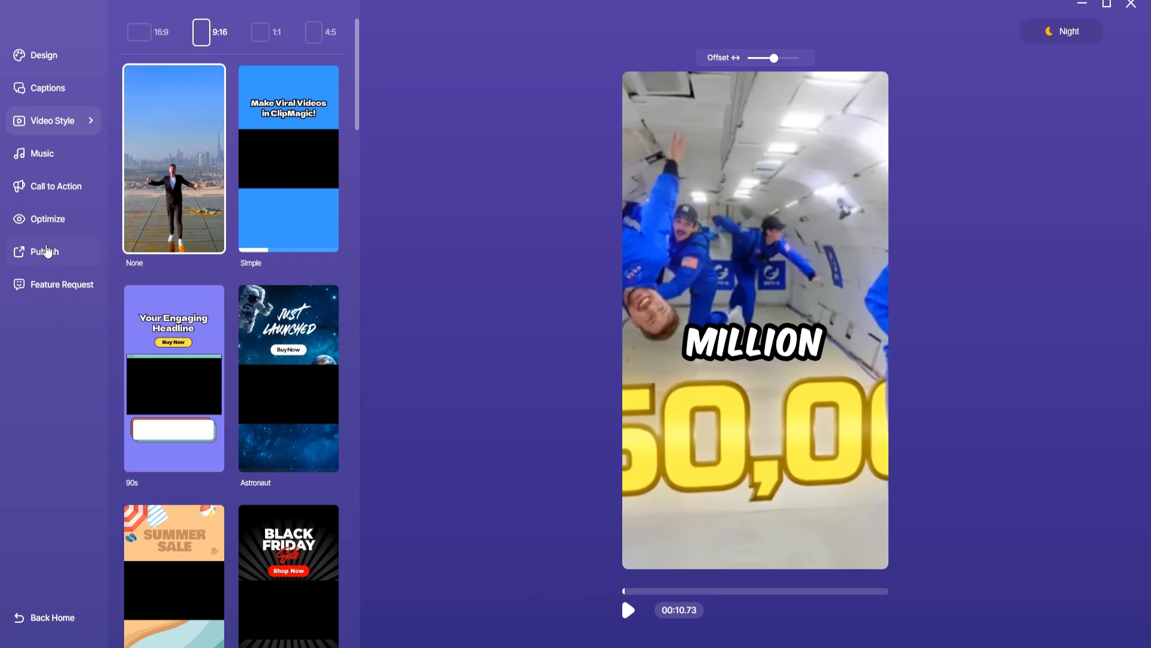
Publish the video in High quality and save it as an MP4 named "mr beast caption 01" in the komika_axis folder
left_click(47, 251)
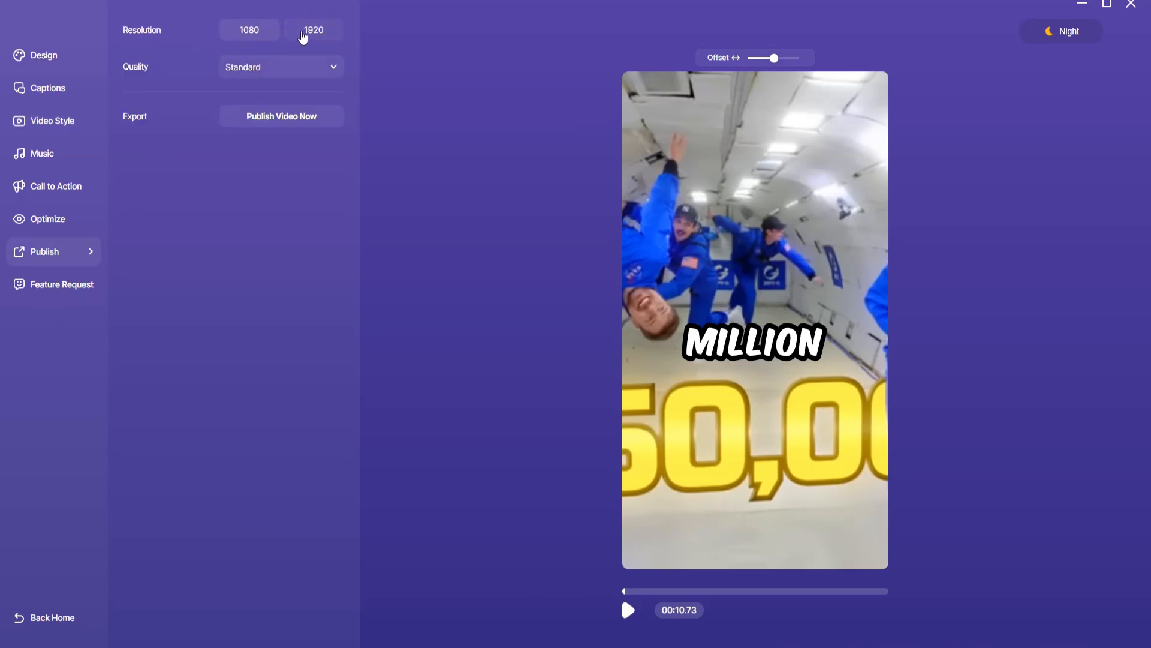
left_click(304, 78)
left_click(270, 135)
left_click(285, 119)
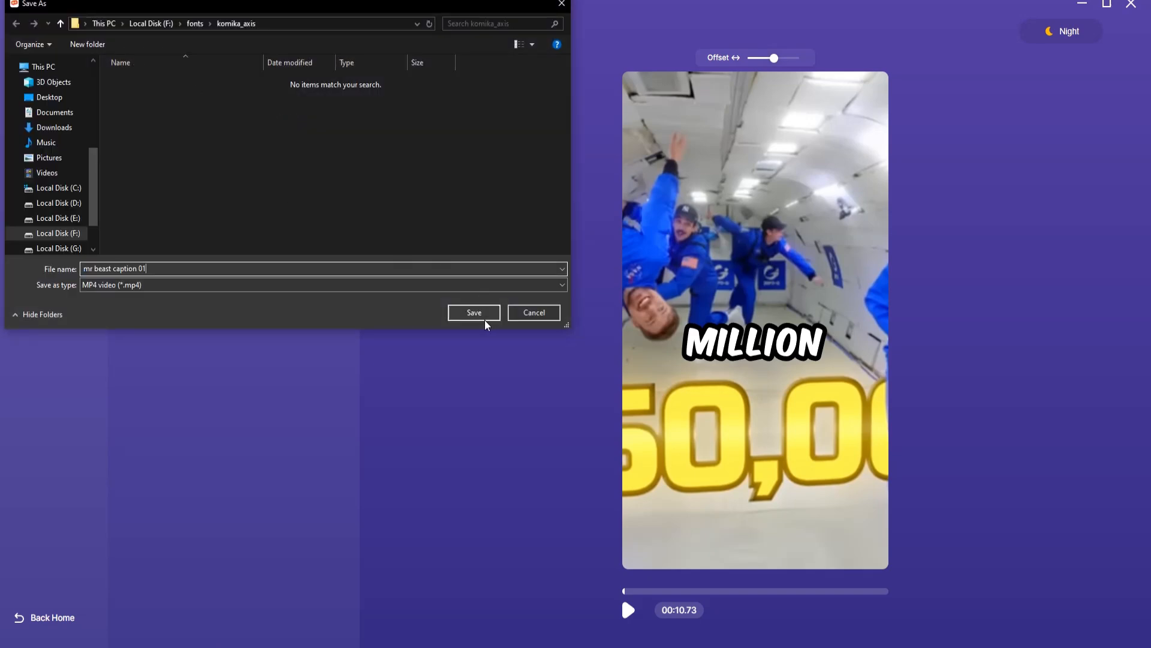
left_click(483, 321)
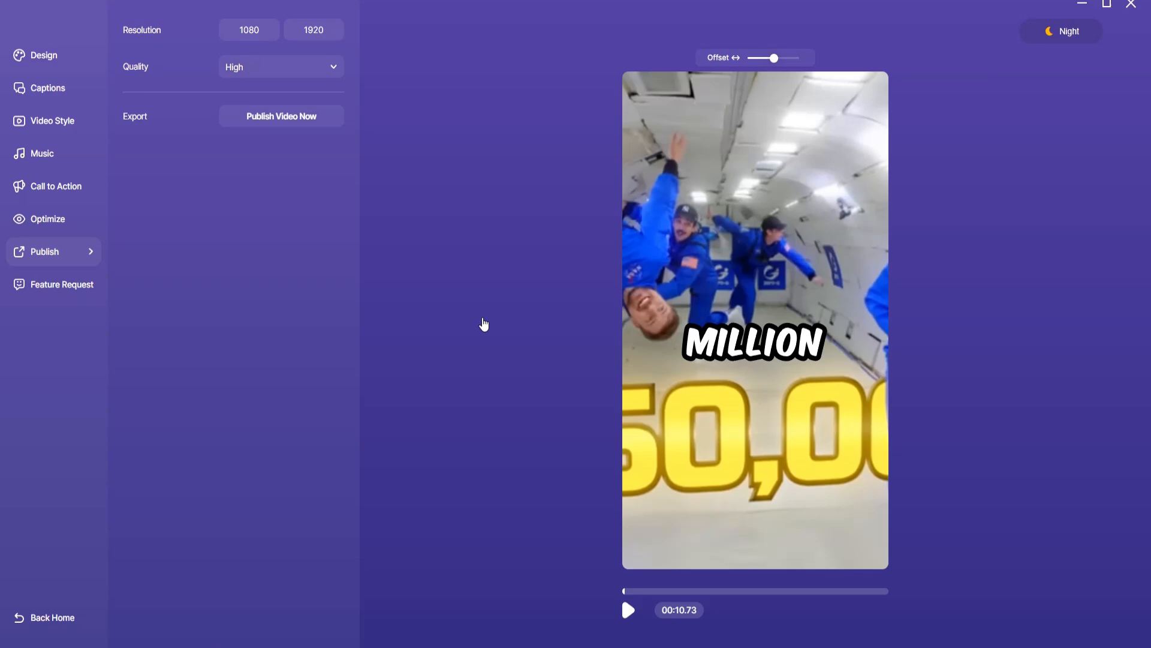